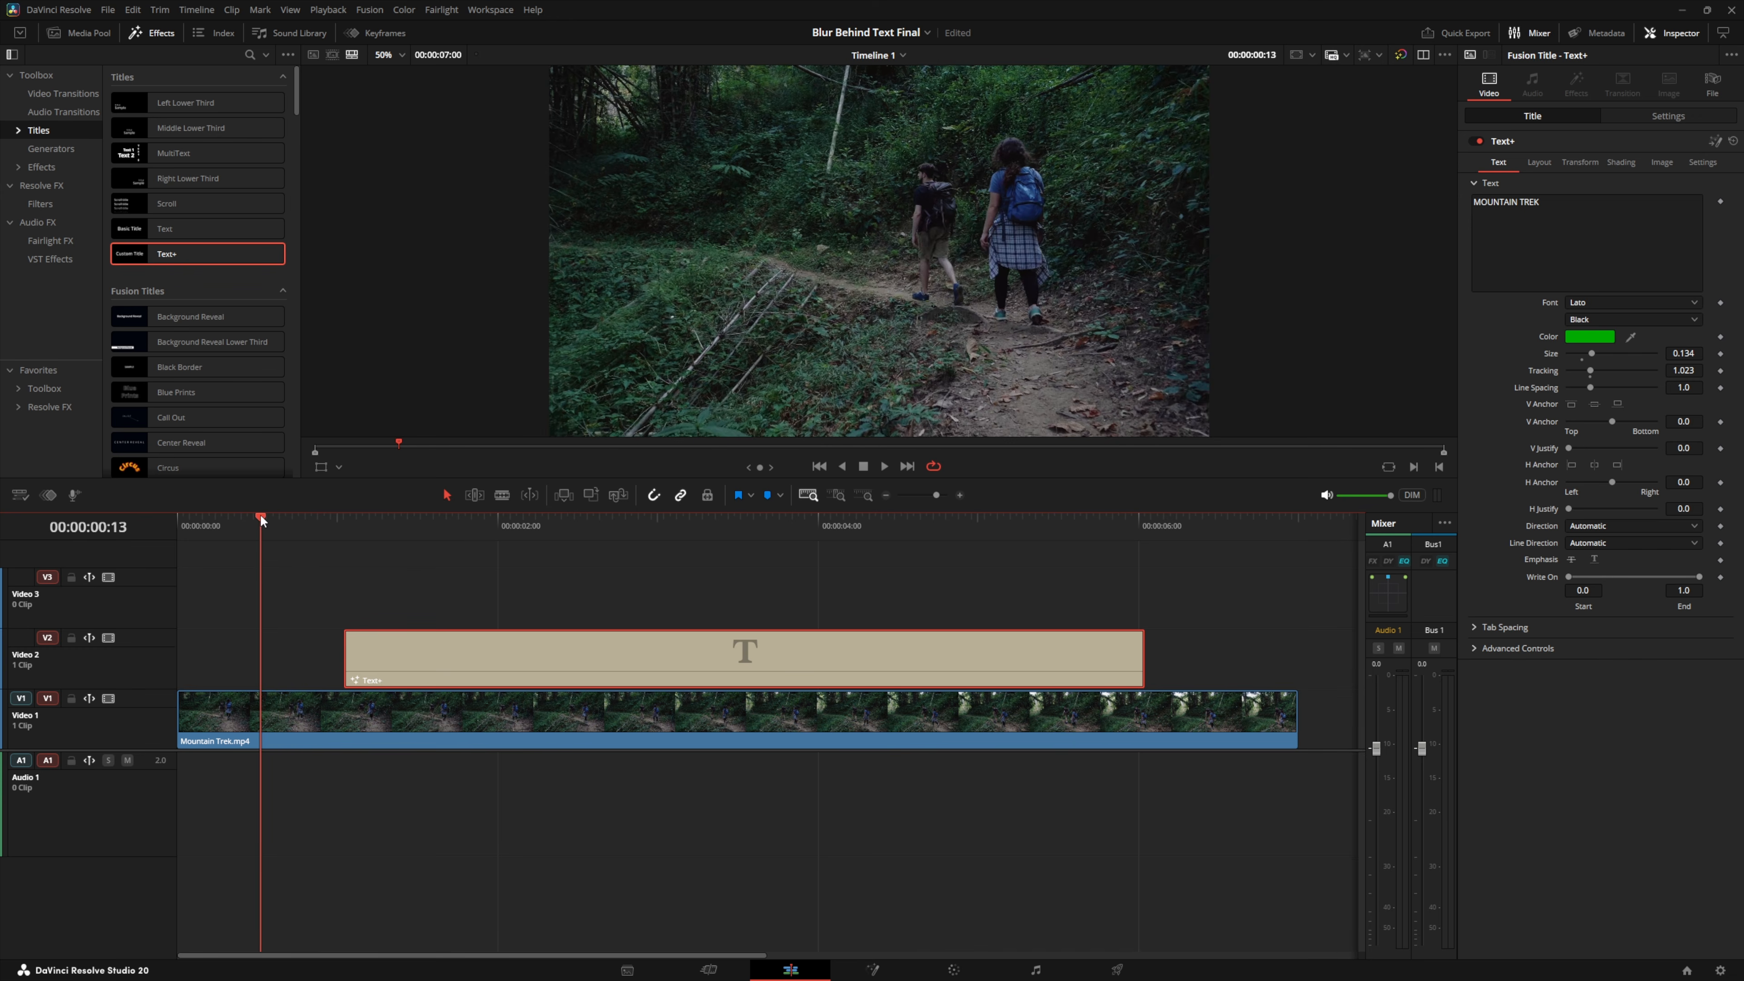
Step: Add a fade-in and a fade-out of about 20 frames each to the MOUNTAIN TREK title clip, and play back the result
{"action": "left_click_drag", "start_coordinate": [261, 519], "coordinate": [306, 519]}
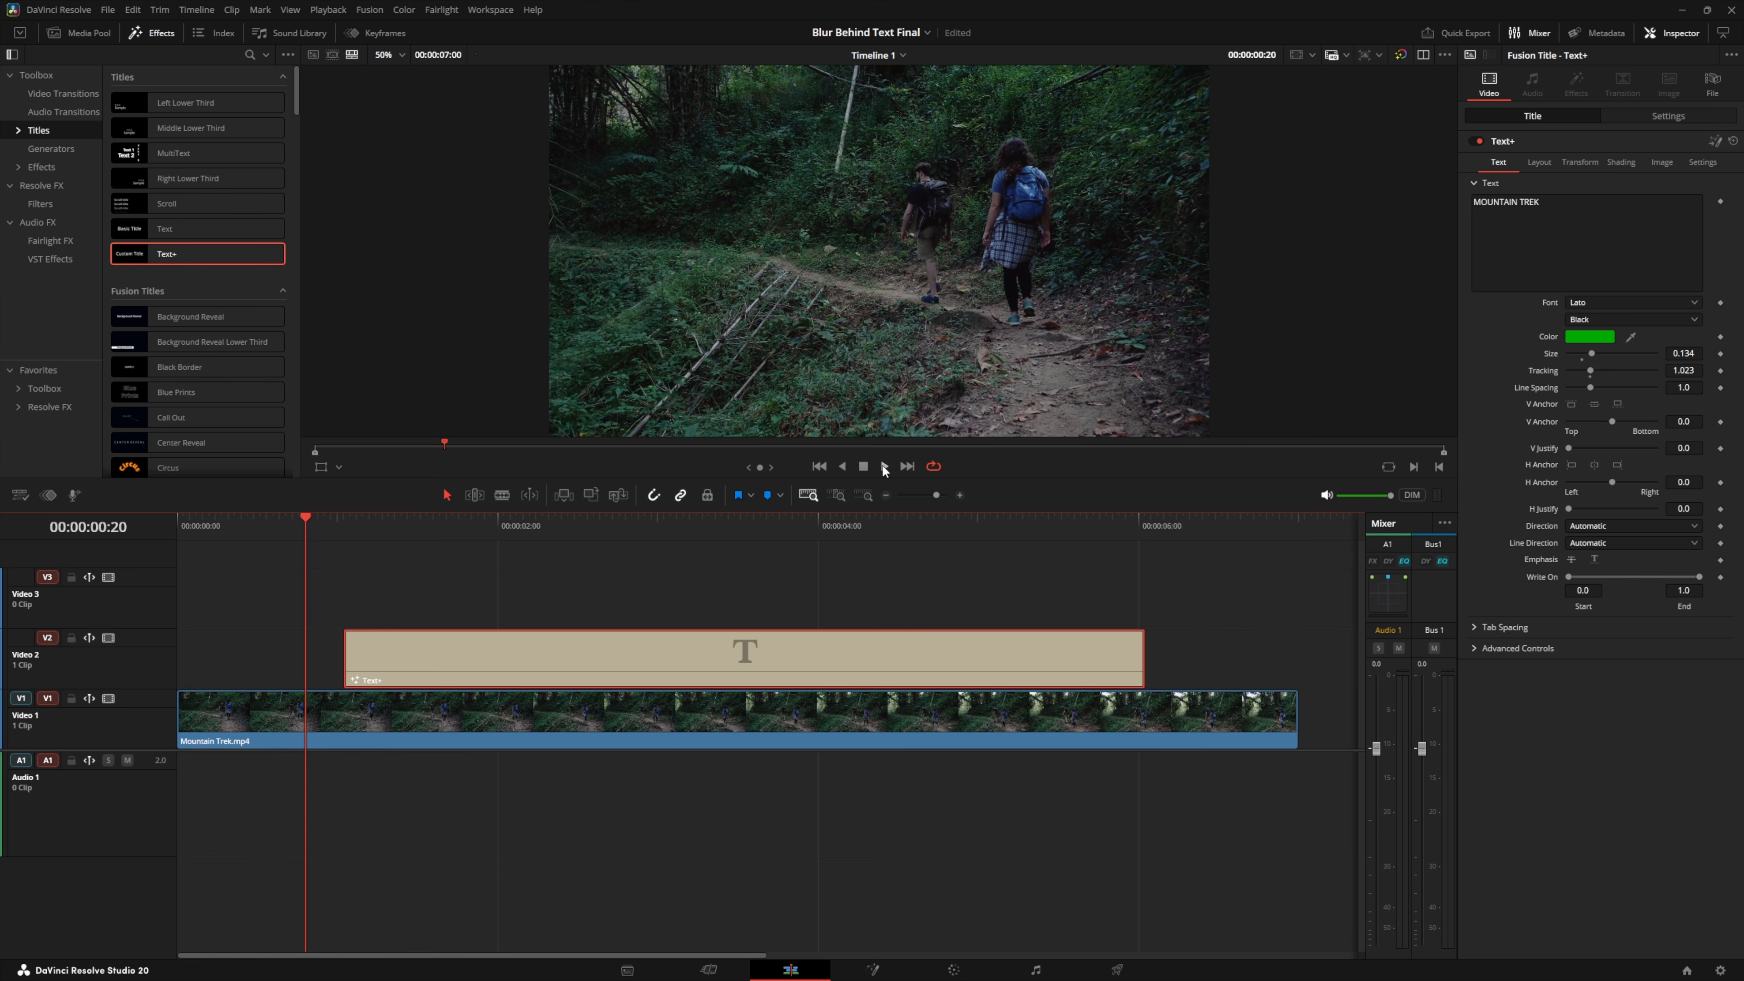
{"action": "left_click", "coordinate": [882, 465]}
{"action": "left_click", "coordinate": [863, 467]}
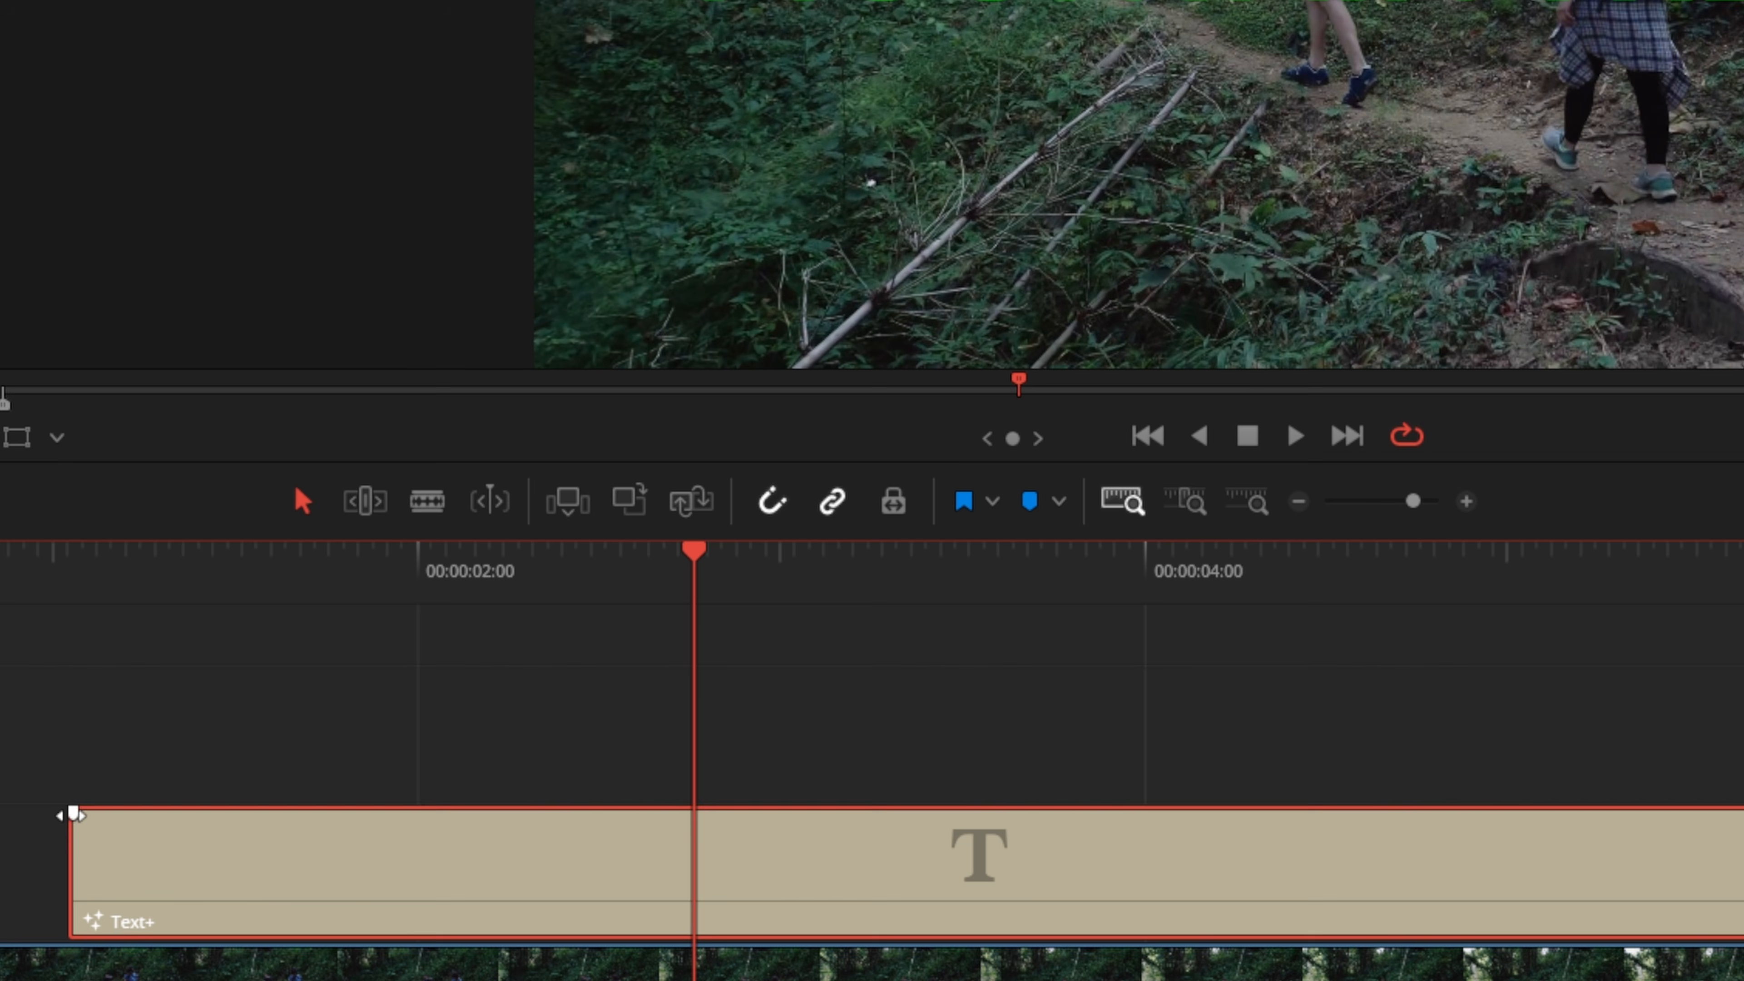
{"action": "left_click_drag", "start_coordinate": [72, 813], "coordinate": [355, 813]}
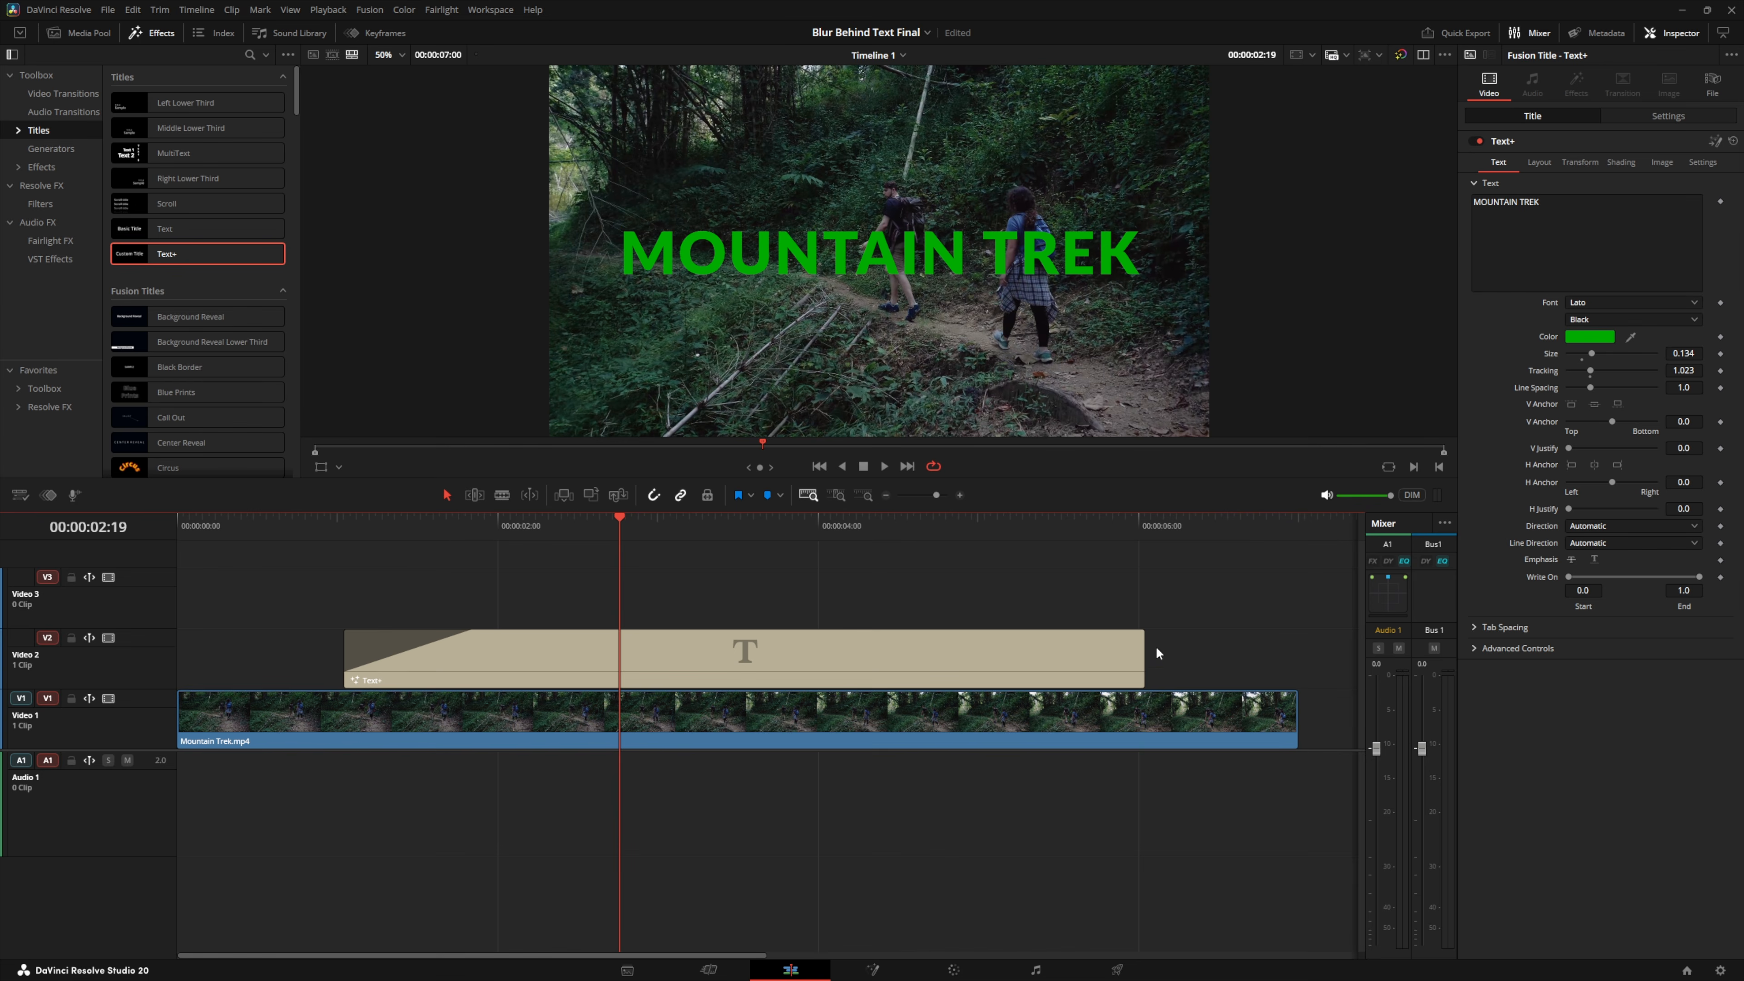
{"action": "left_click_drag", "start_coordinate": [1141, 632], "coordinate": [1018, 632]}
{"action": "left_click", "coordinate": [241, 524]}
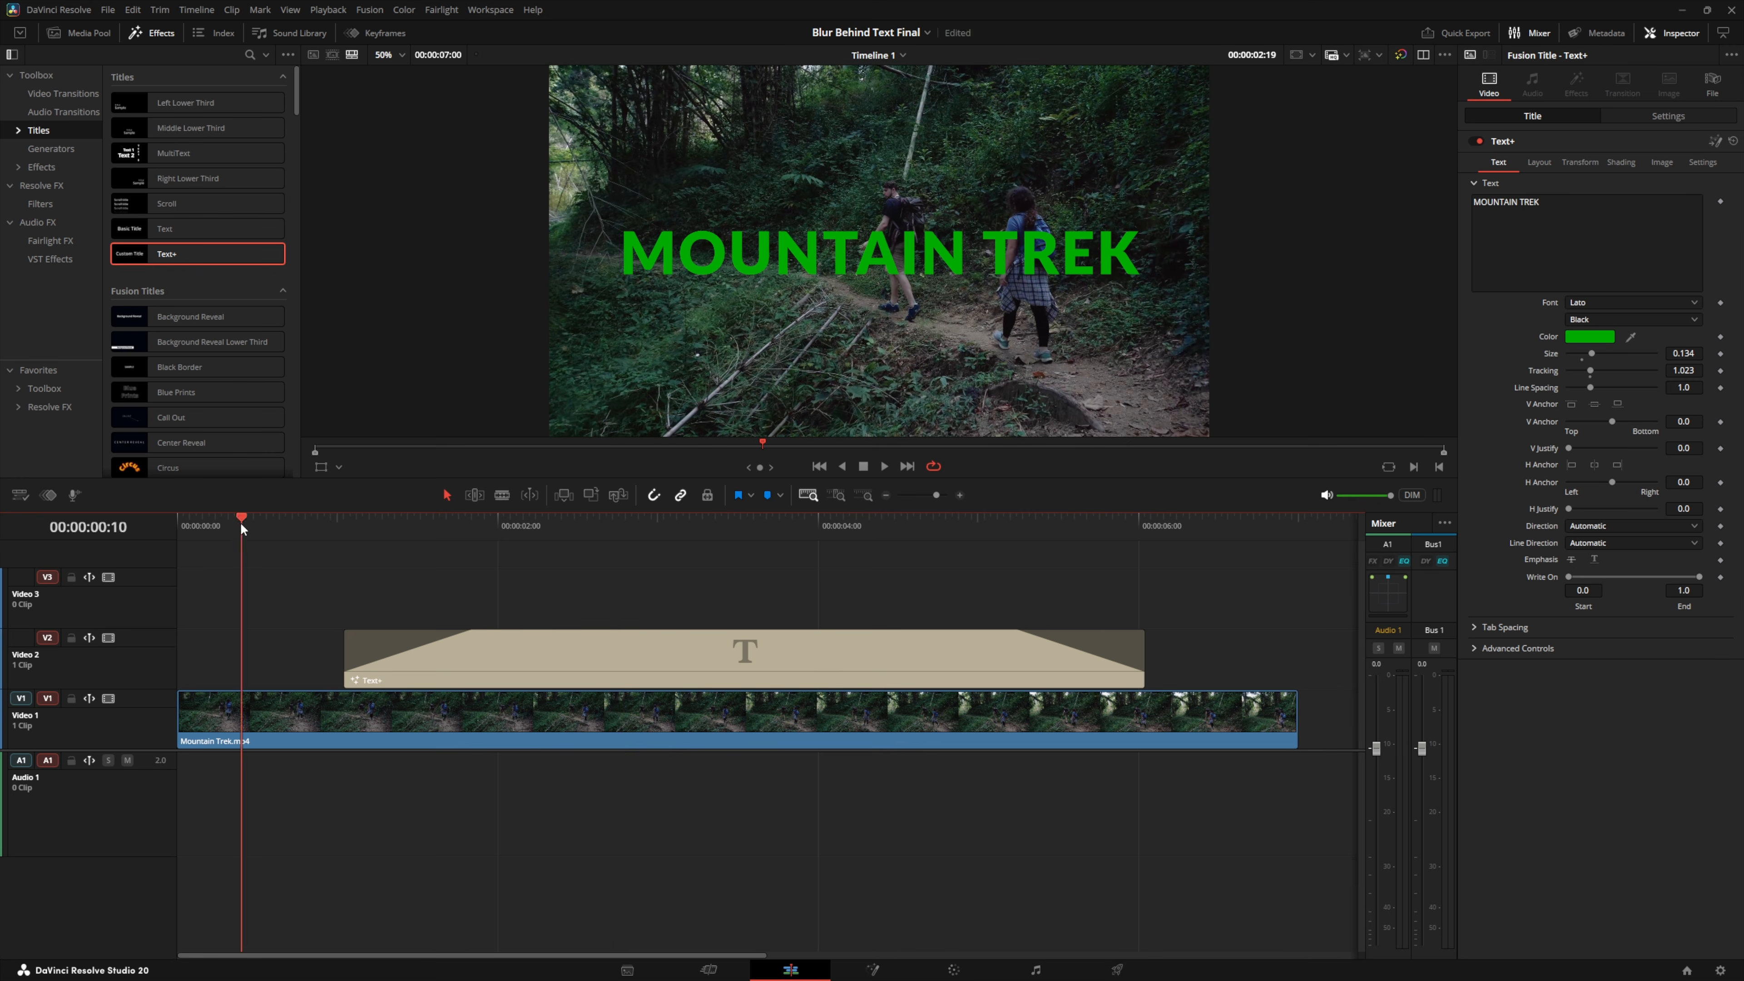
{"action": "left_click", "coordinate": [881, 465]}
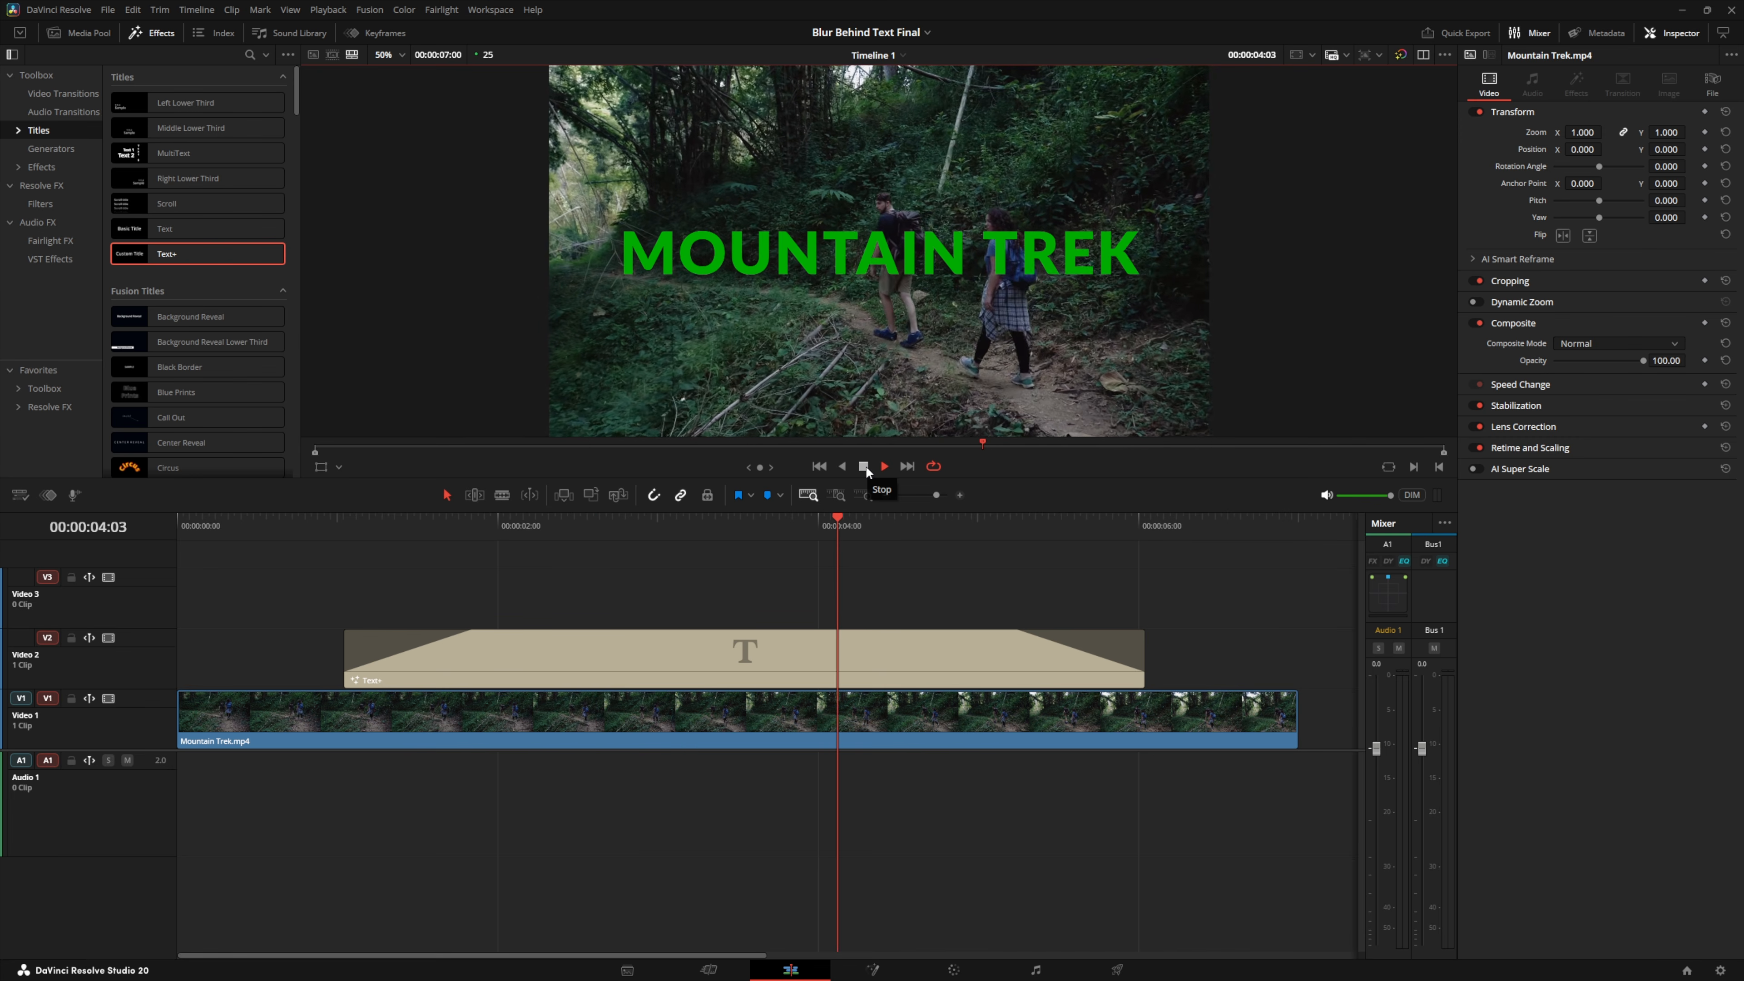
{"action": "left_click", "coordinate": [865, 465]}
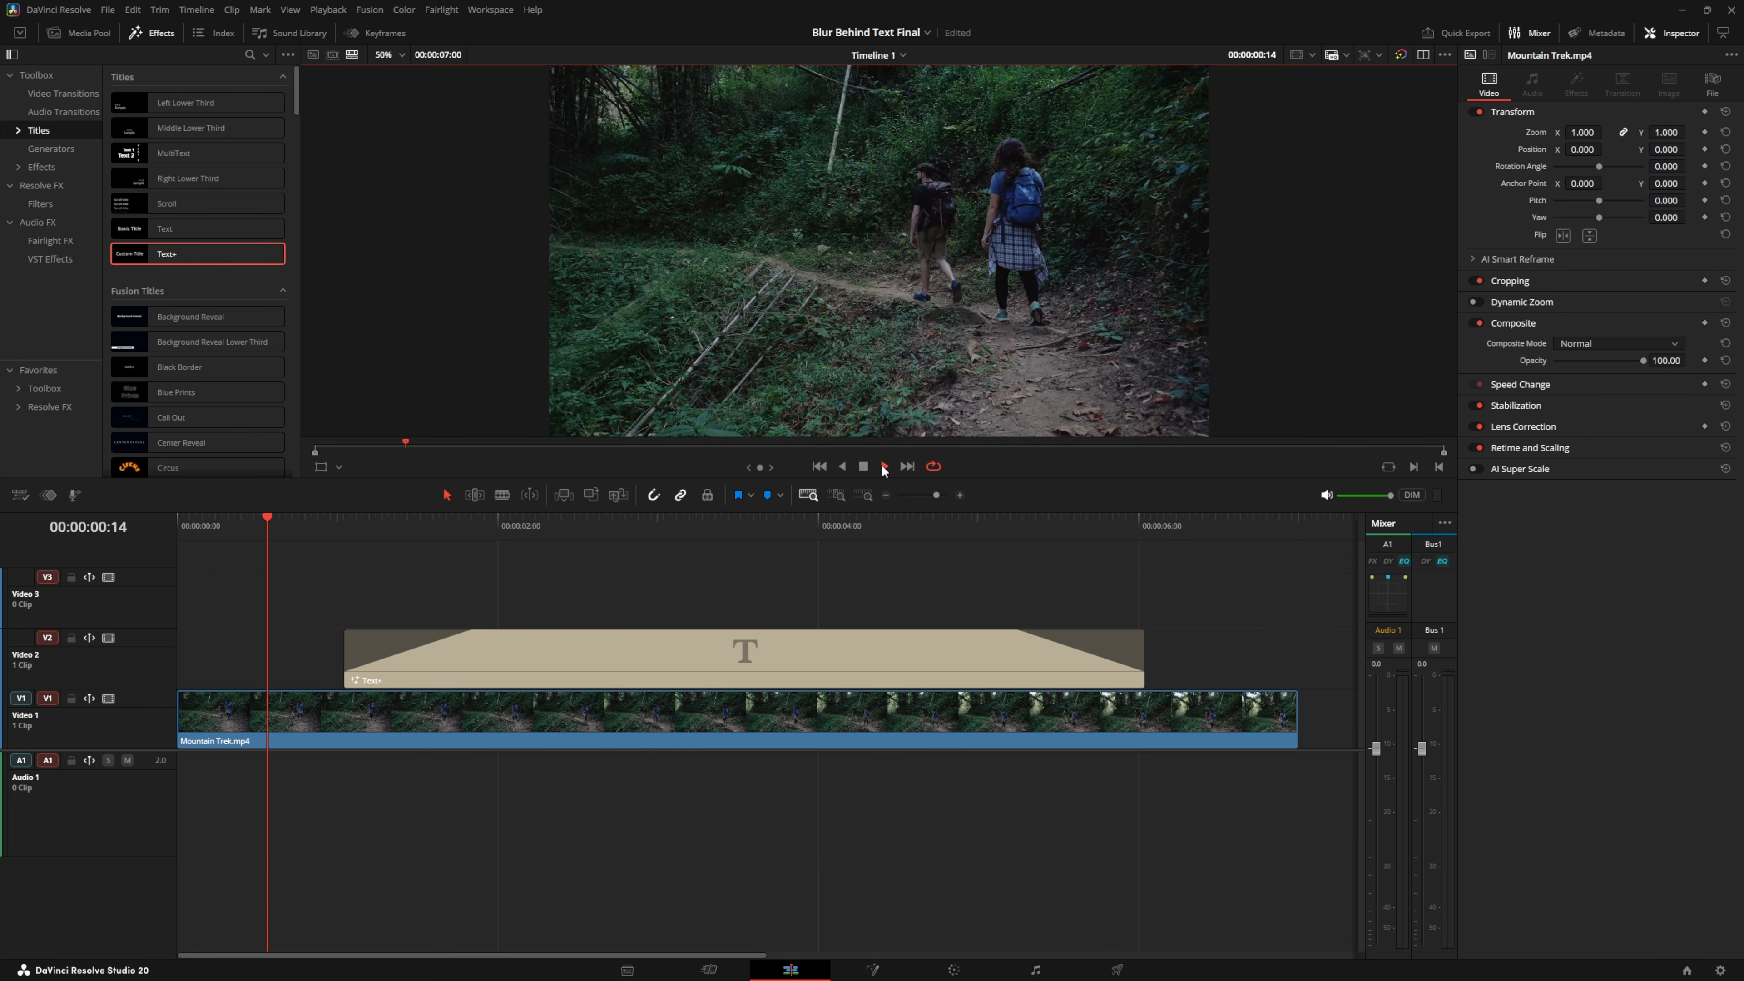
{"action": "left_click", "coordinate": [881, 465]}
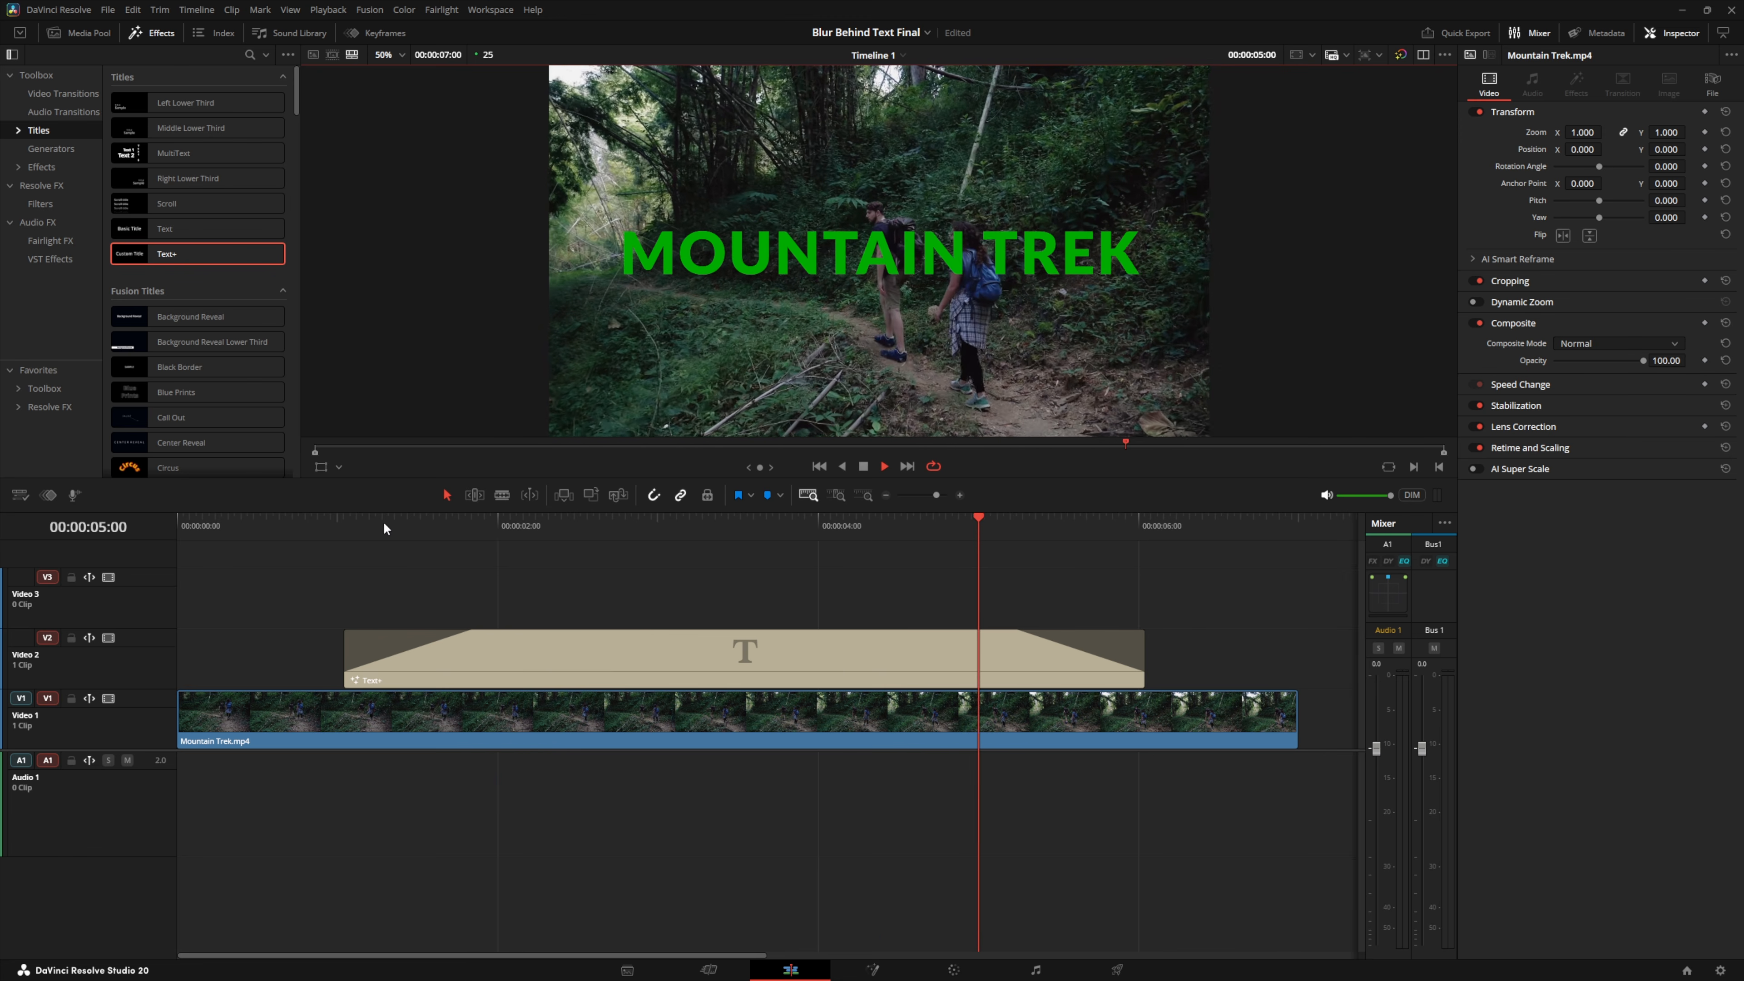
{"action": "left_click", "coordinate": [864, 470]}
Step: Move the title clip up to Video 3 and place an Adjustment Clip directly beneath it on Video 2
{"action": "left_click_drag", "start_coordinate": [719, 643], "coordinate": [700, 608]}
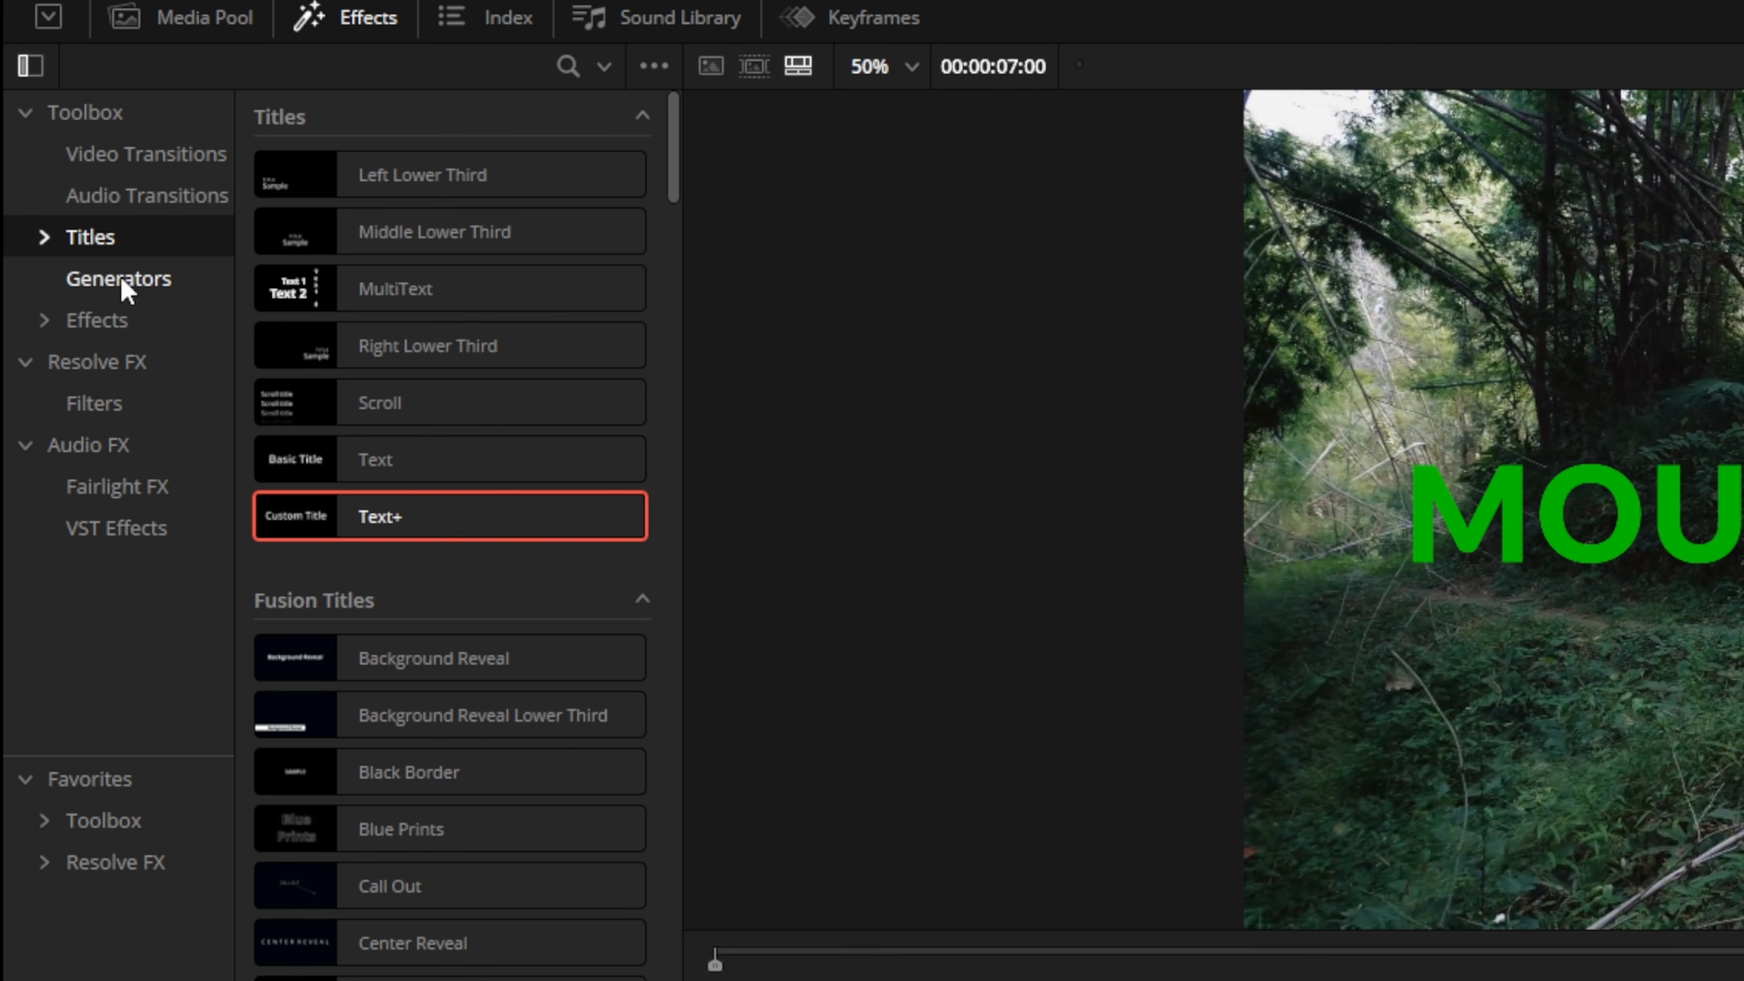
{"action": "left_click", "coordinate": [113, 321]}
{"action": "left_click_drag", "start_coordinate": [405, 194], "coordinate": [1137, 665]}
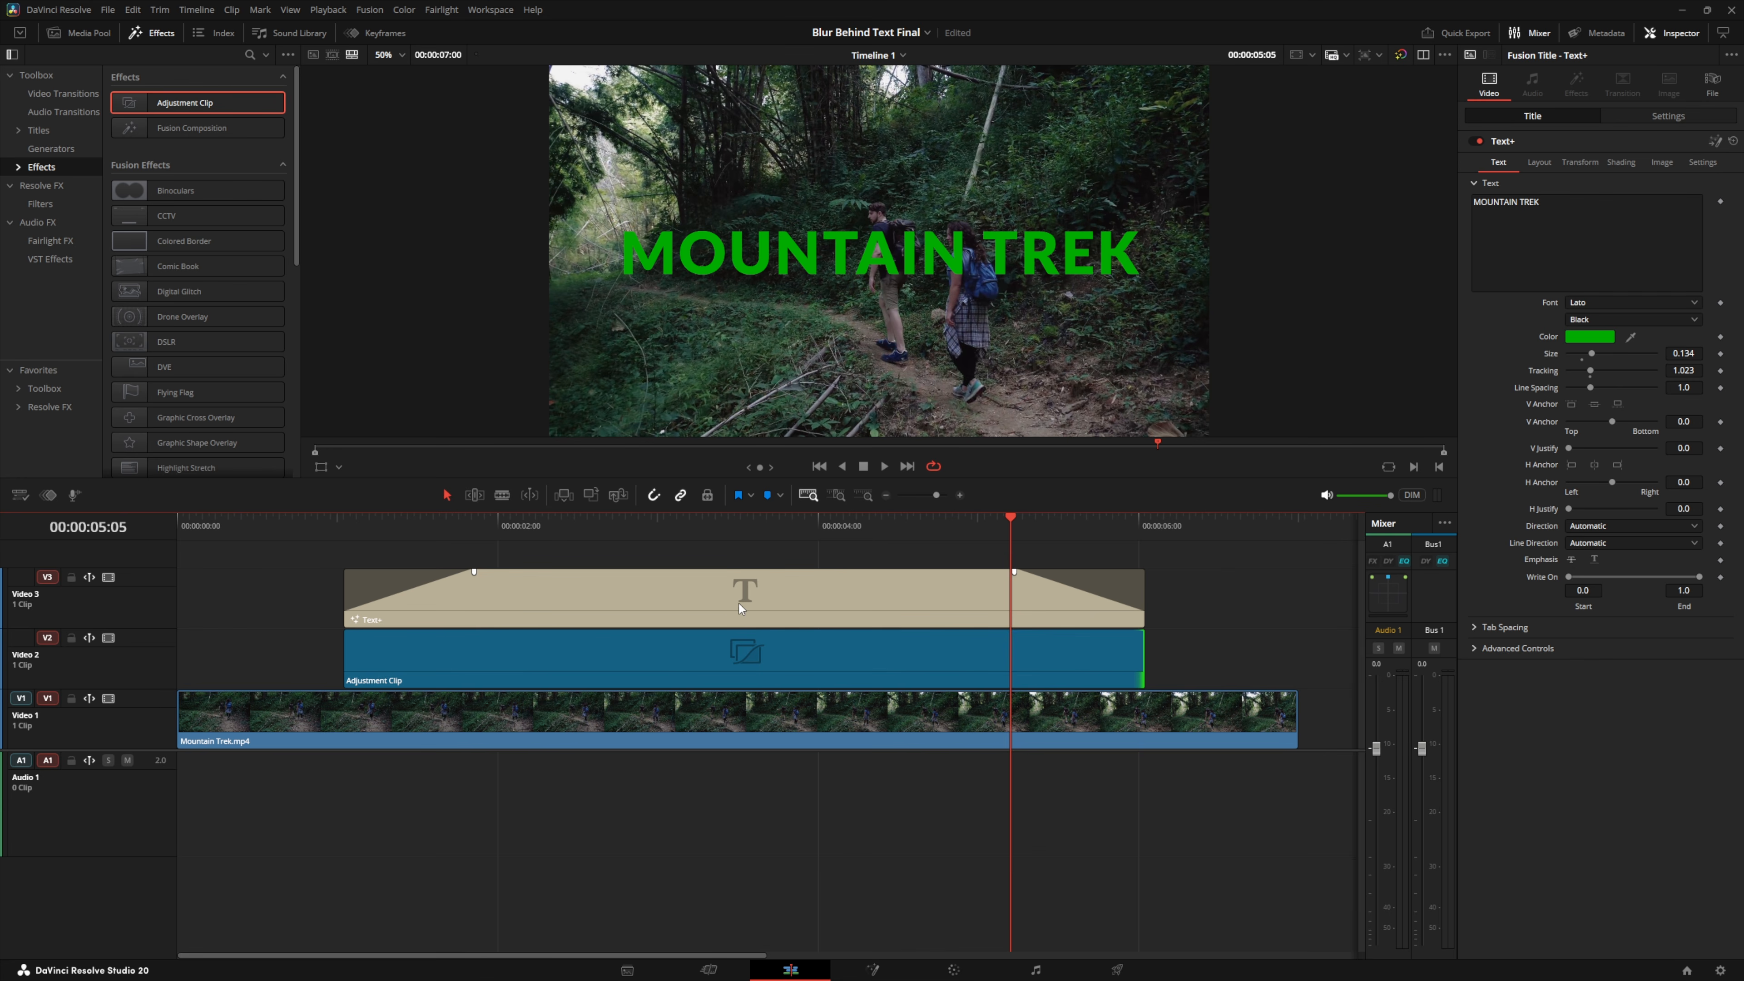
Step: Apply the Gaussian Blur effect to the adjustment clip on Video 2 and play back the blur behind the title
{"action": "left_click_drag", "start_coordinate": [301, 521], "coordinate": [250, 534]}
{"action": "left_click", "coordinate": [486, 659]}
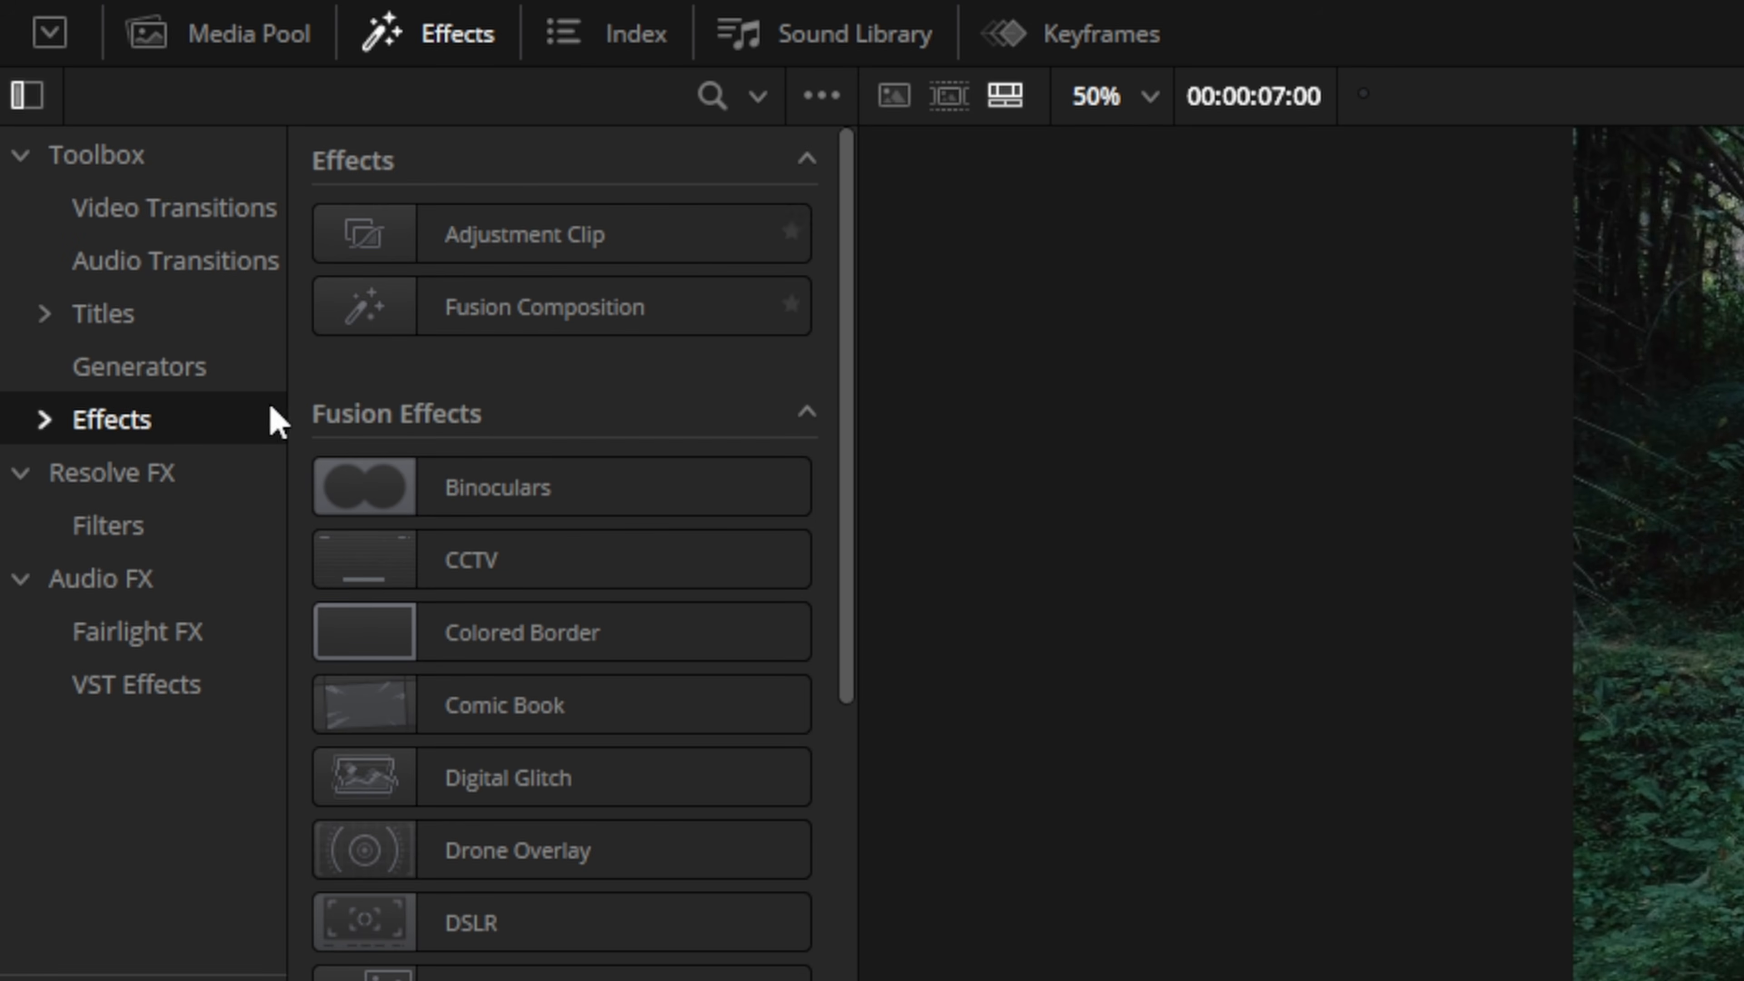
{"action": "left_click", "coordinate": [115, 478]}
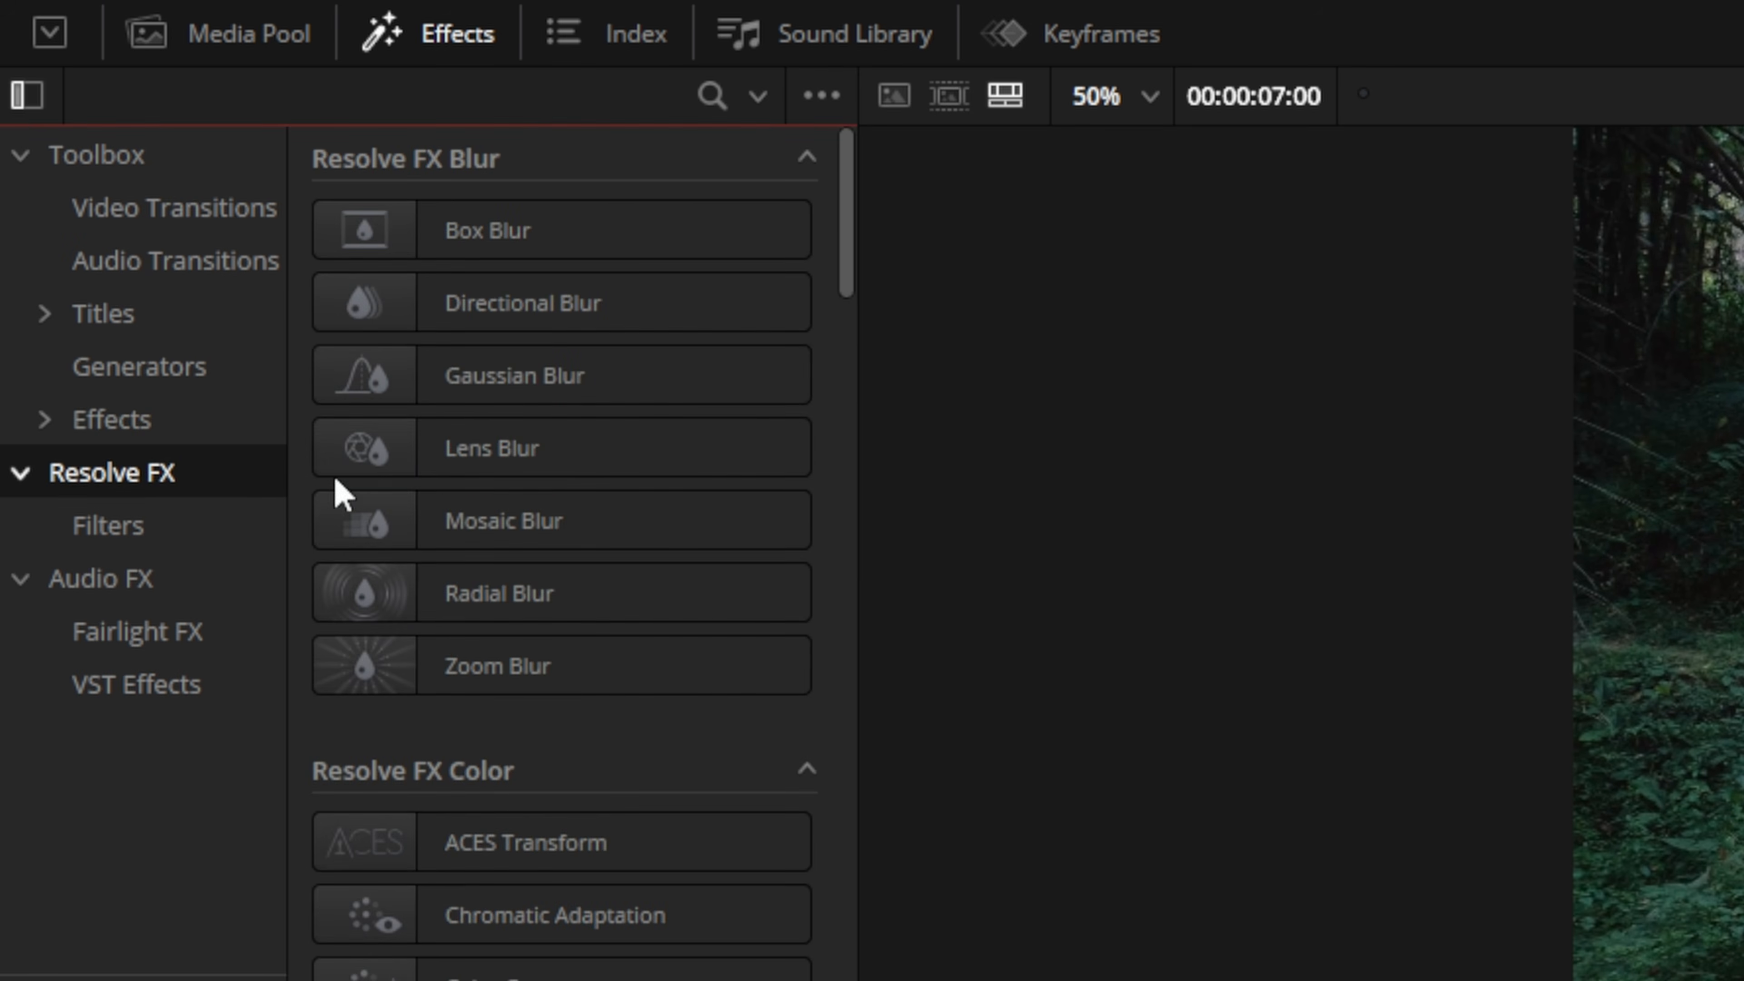
{"action": "left_click_drag", "start_coordinate": [525, 388], "coordinate": [1413, 980]}
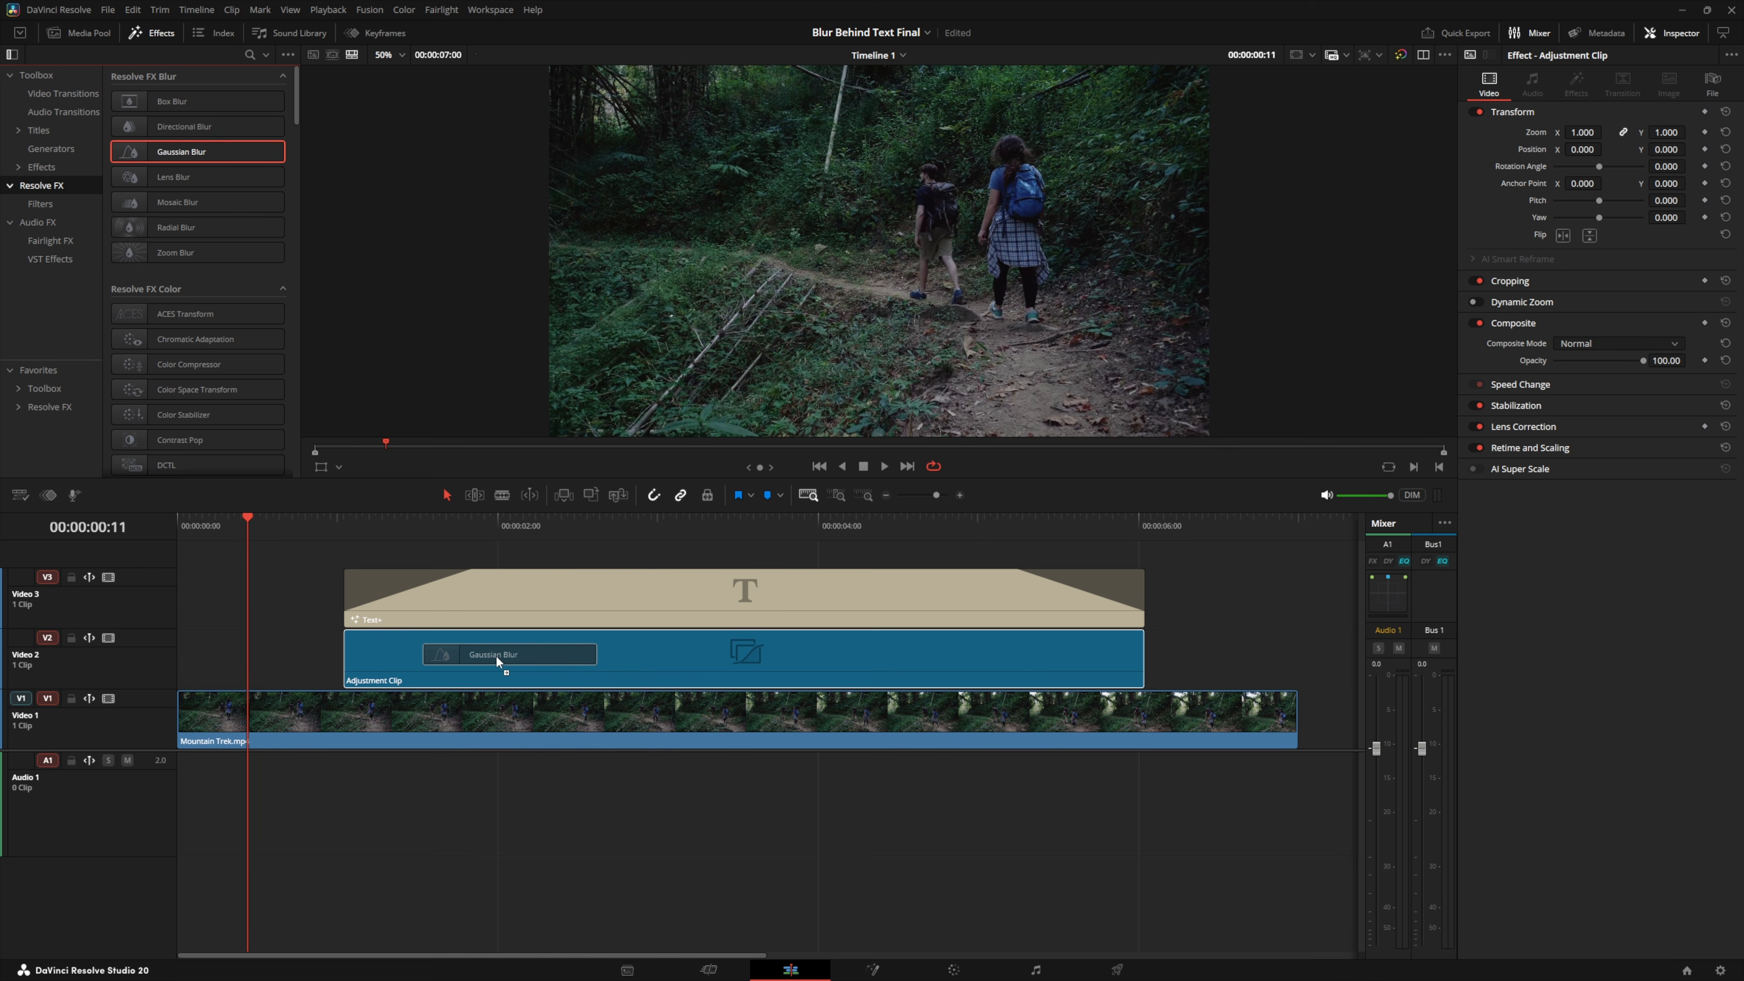
{"action": "left_click_drag", "start_coordinate": [495, 654], "coordinate": [496, 655]}
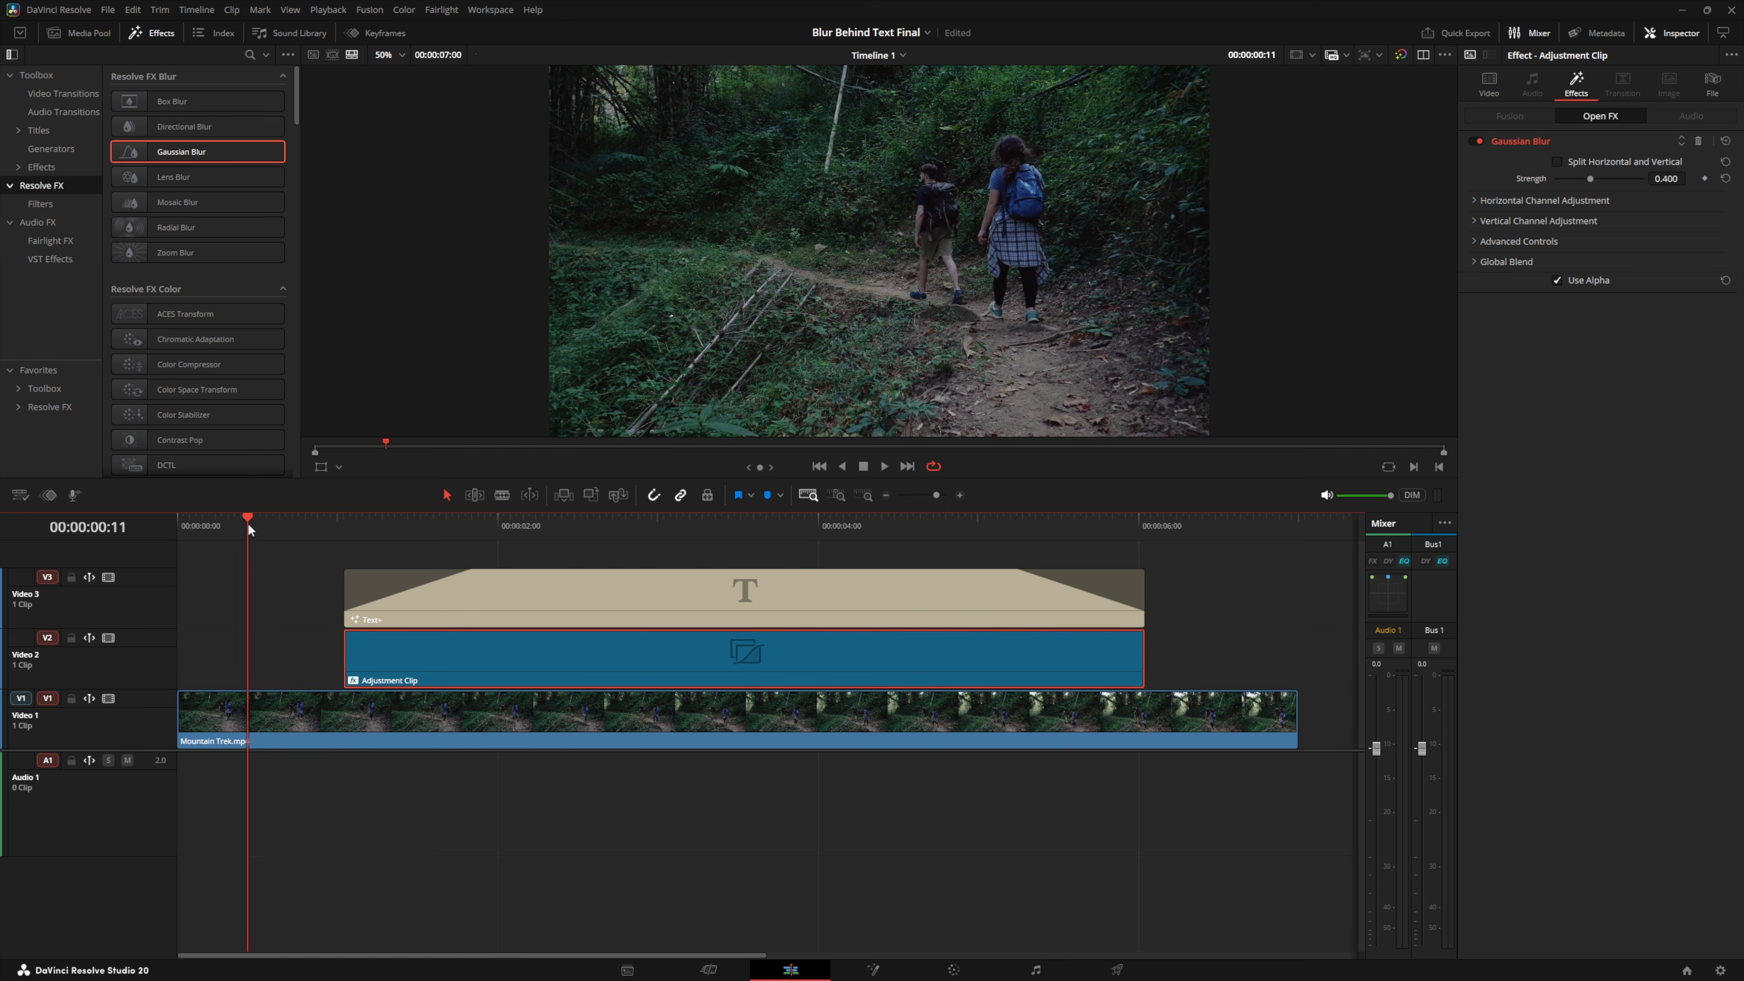
{"action": "left_click_drag", "start_coordinate": [247, 514], "coordinate": [300, 522]}
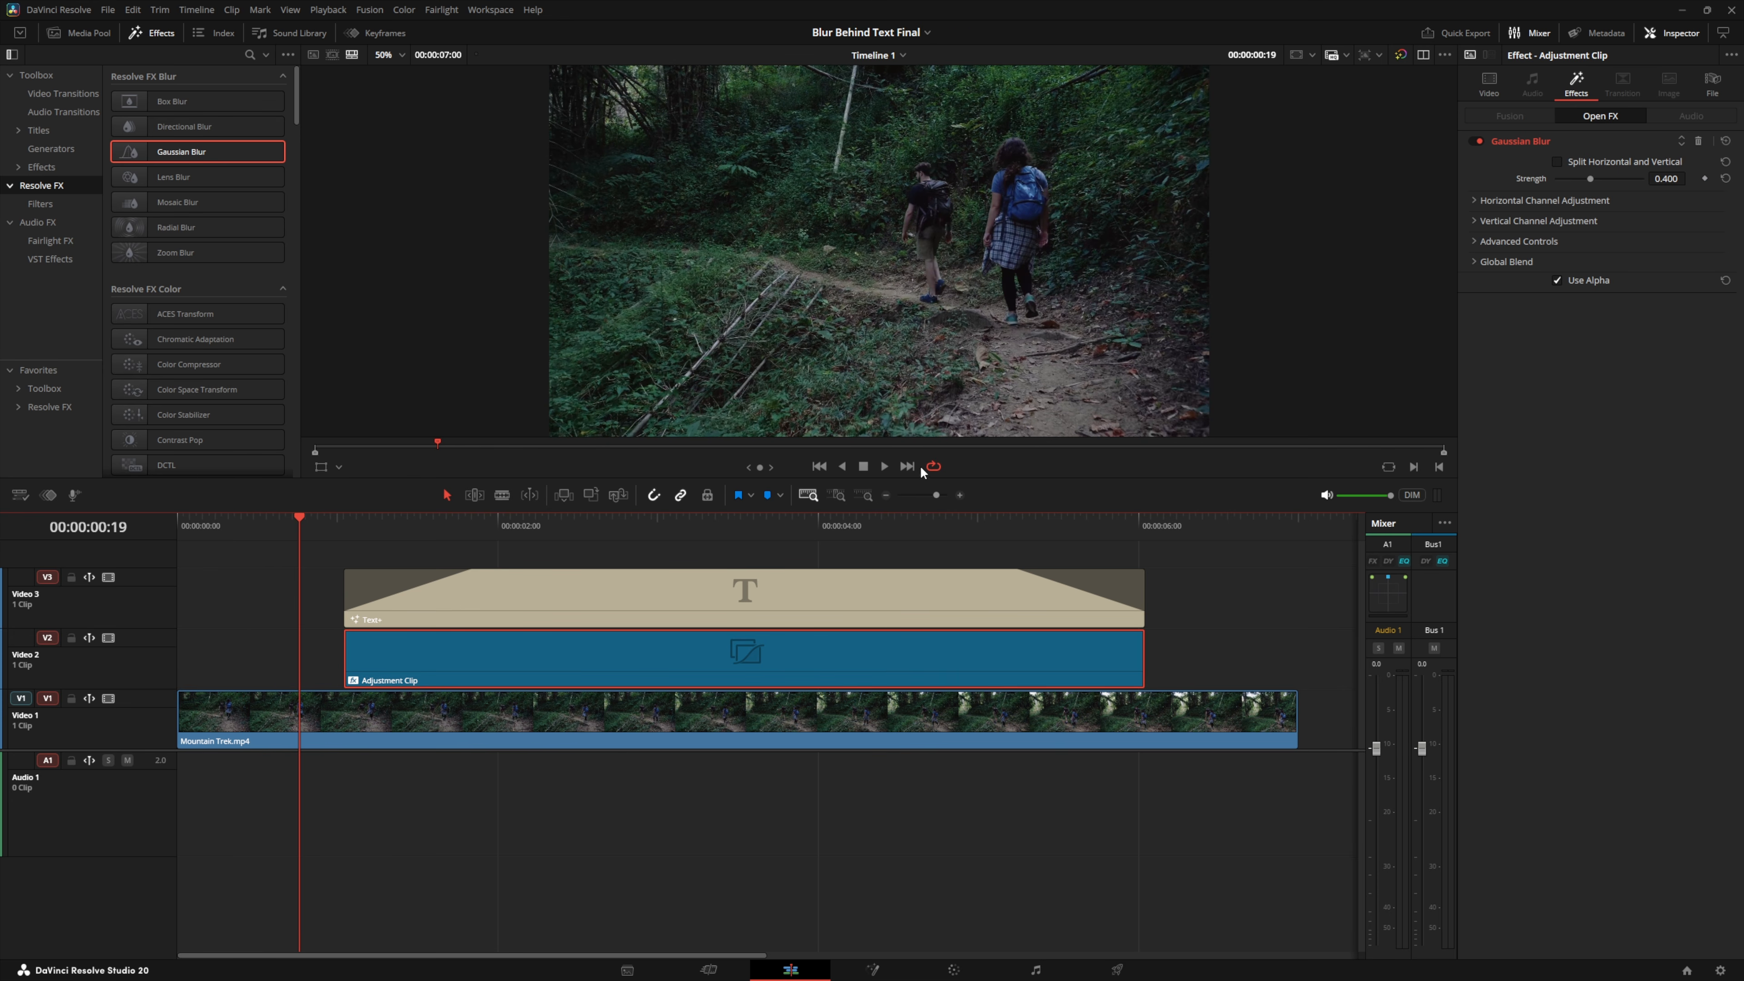
{"action": "left_click", "coordinate": [884, 467]}
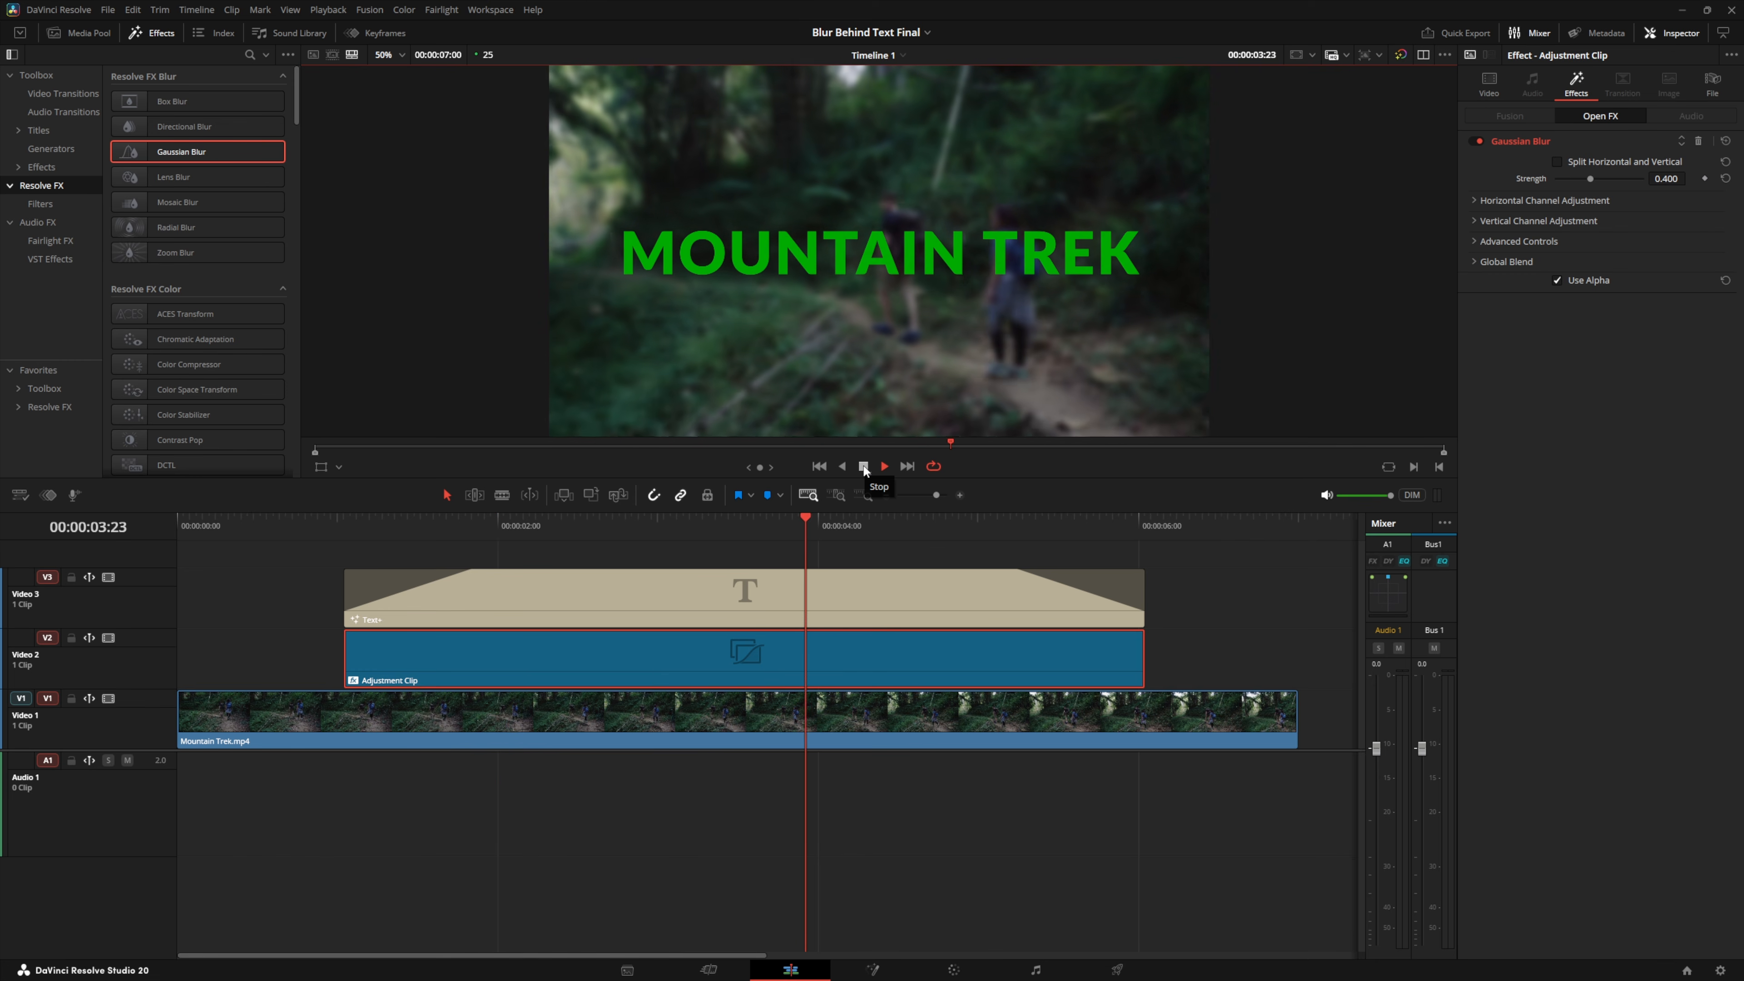
{"action": "left_click", "coordinate": [863, 466]}
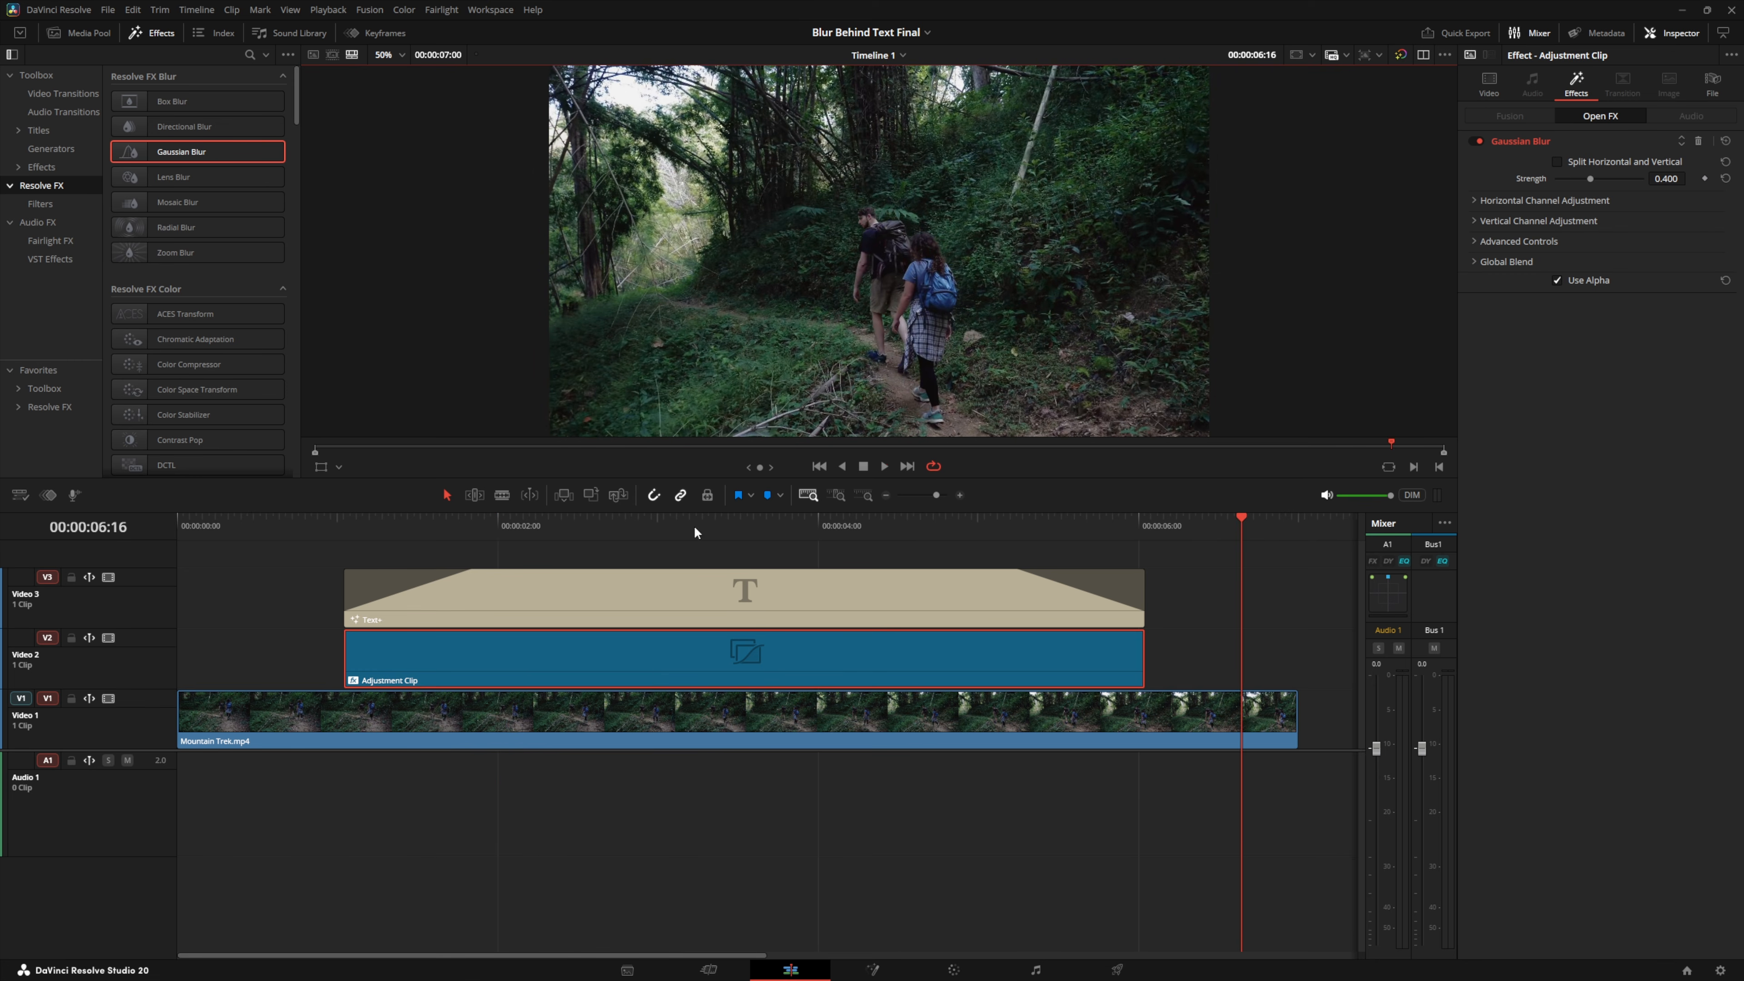
Step: Try a fade-in at the start of the adjustment clip, scrub through the blur's onset, and remove the fade
{"action": "left_click", "coordinate": [344, 519]}
{"action": "left_click_drag", "start_coordinate": [344, 518], "coordinate": [296, 530]}
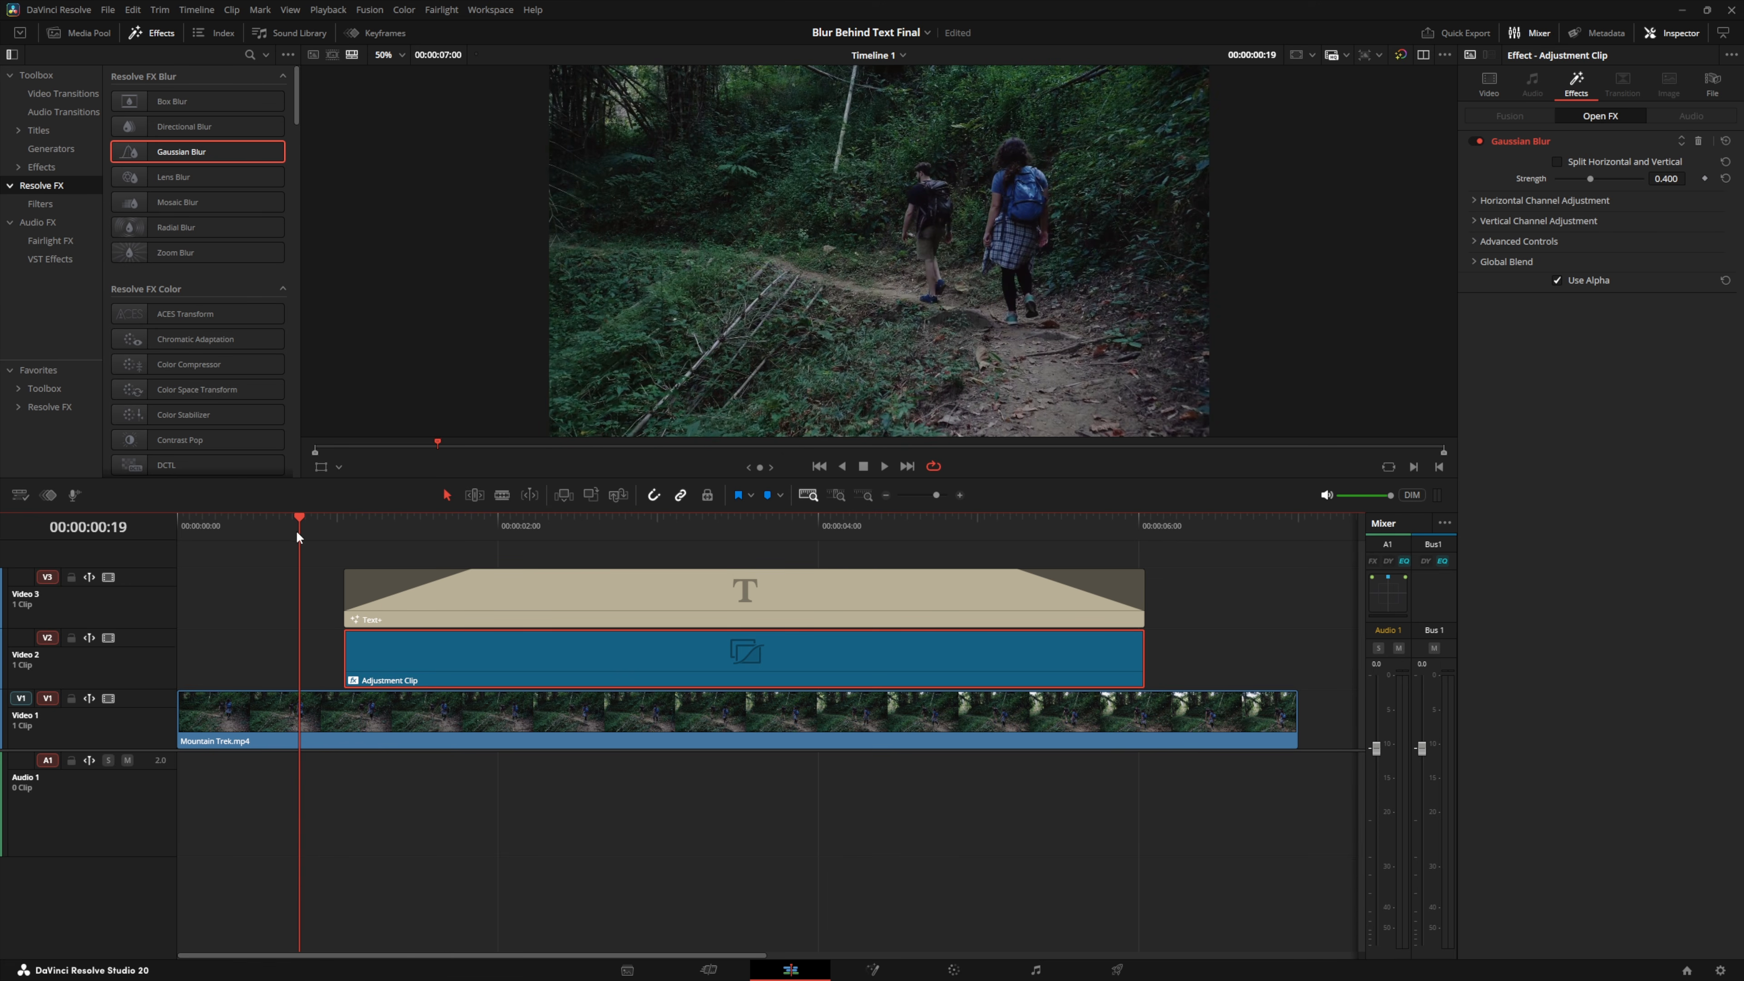
{"action": "left_click_drag", "start_coordinate": [346, 631], "coordinate": [473, 632]}
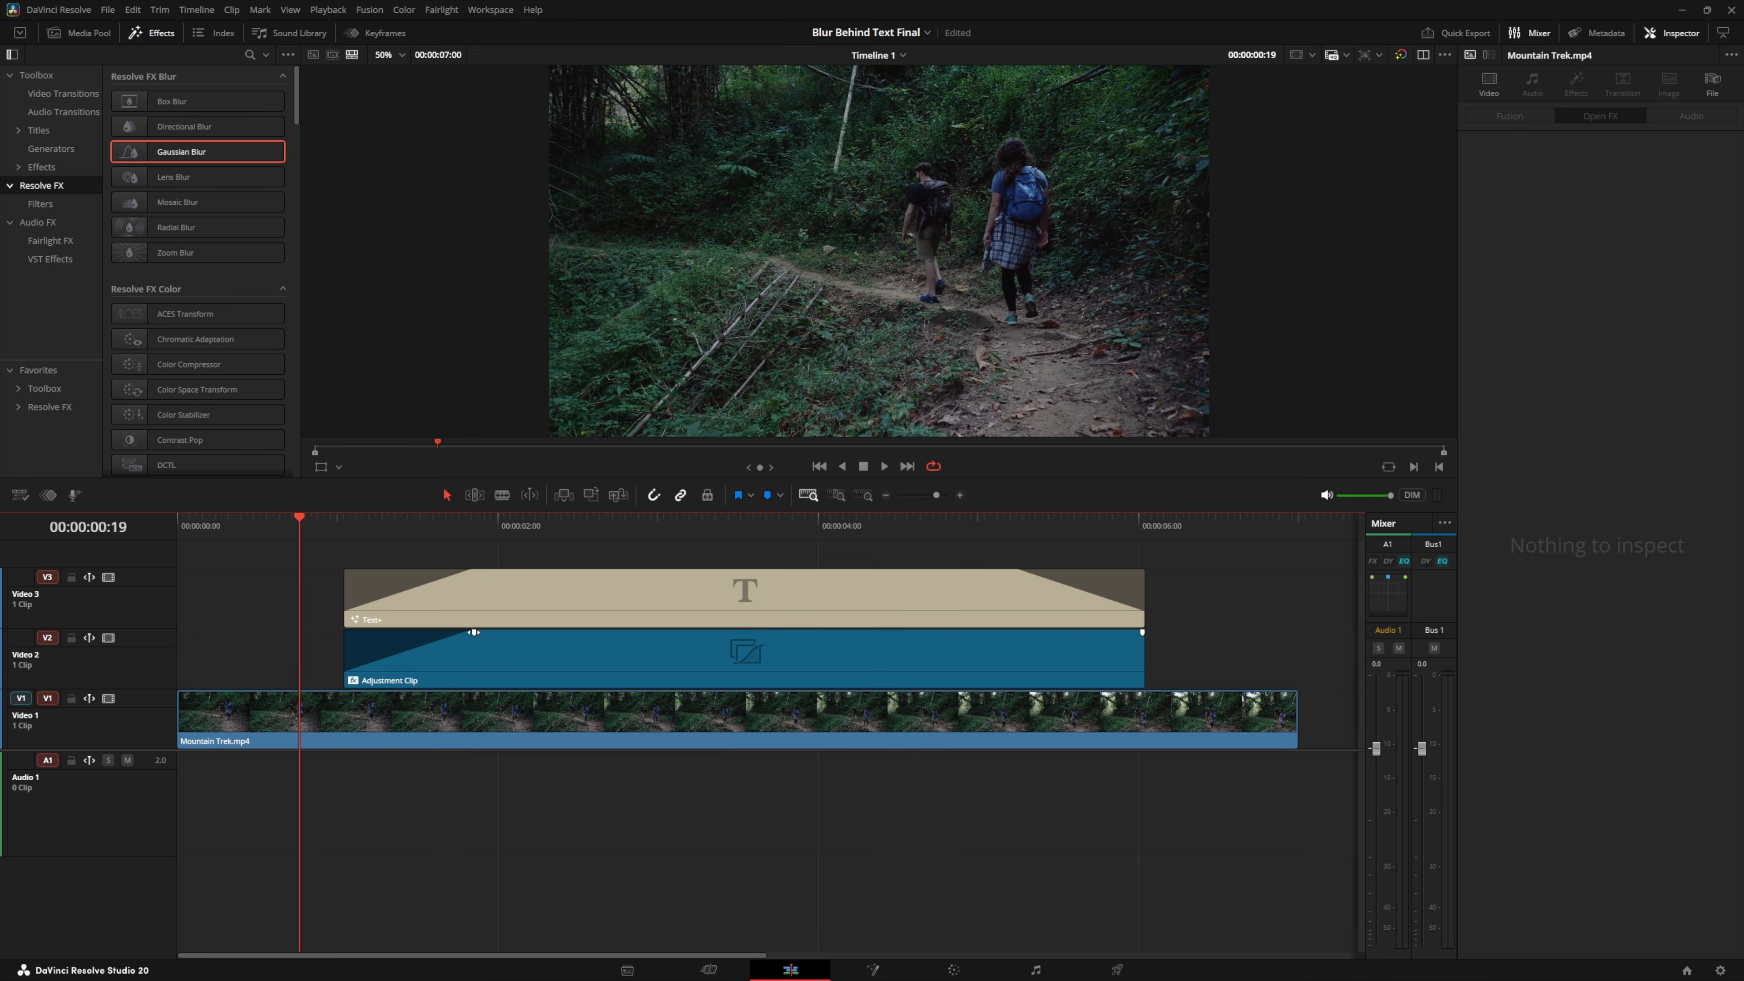
{"action": "left_click_drag", "start_coordinate": [304, 520], "coordinate": [593, 527]}
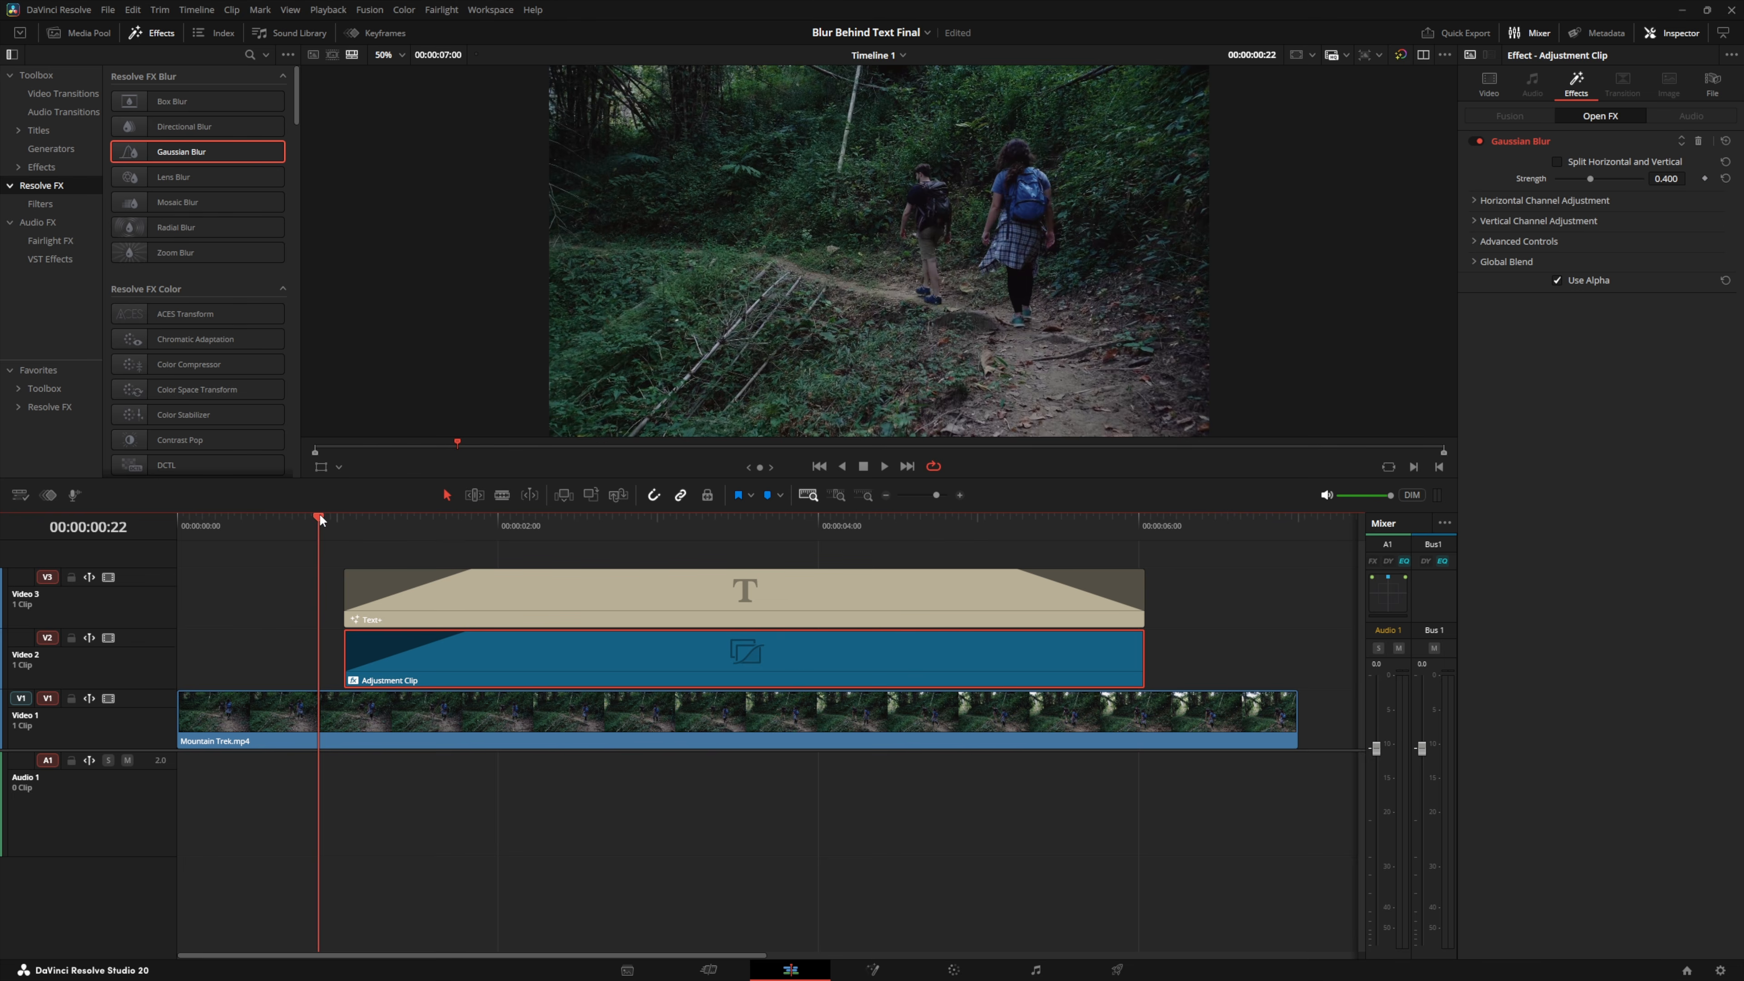
{"action": "mouse_move", "coordinate": [321, 519]}
{"action": "left_mouse_down"}
{"action": "mouse_move", "coordinate": [452, 521]}
{"action": "mouse_move", "coordinate": [311, 516]}
{"action": "left_mouse_up"}
{"action": "right_click", "coordinate": [312, 516]}
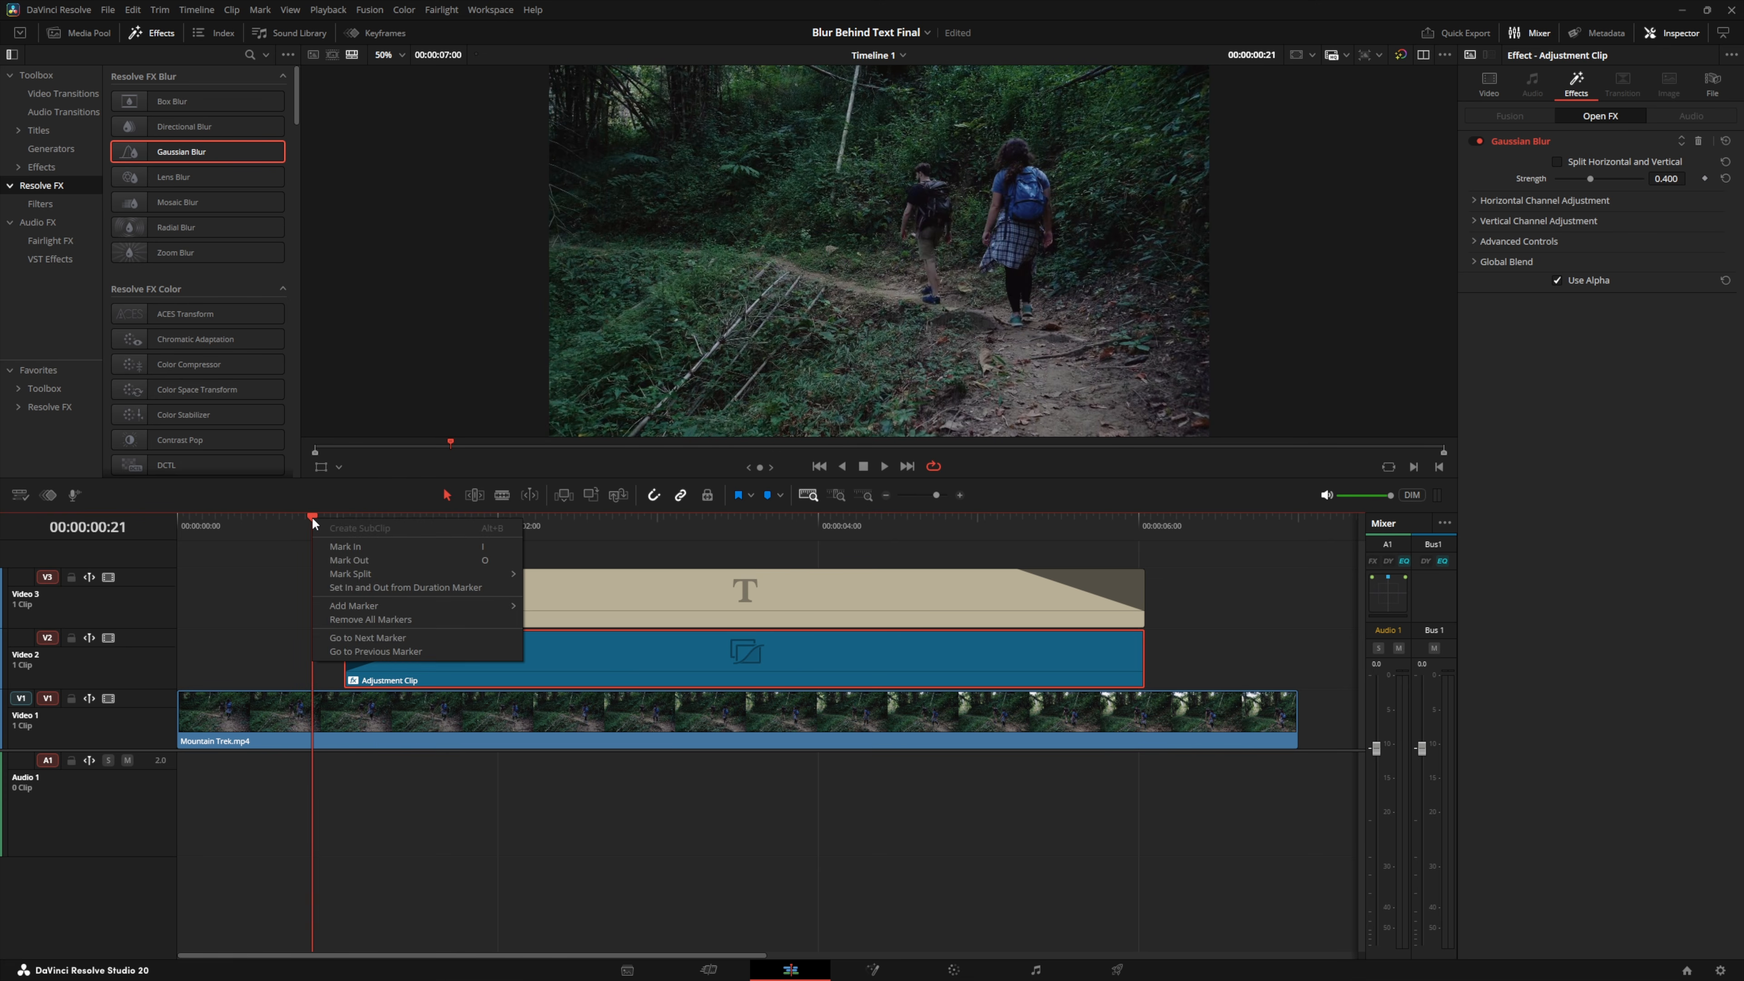
{"action": "left_click", "coordinate": [292, 520]}
{"action": "left_click", "coordinate": [266, 520]}
{"action": "left_click_drag", "start_coordinate": [268, 518], "coordinate": [322, 528]}
{"action": "left_click_drag", "start_coordinate": [475, 632], "coordinate": [342, 631]}
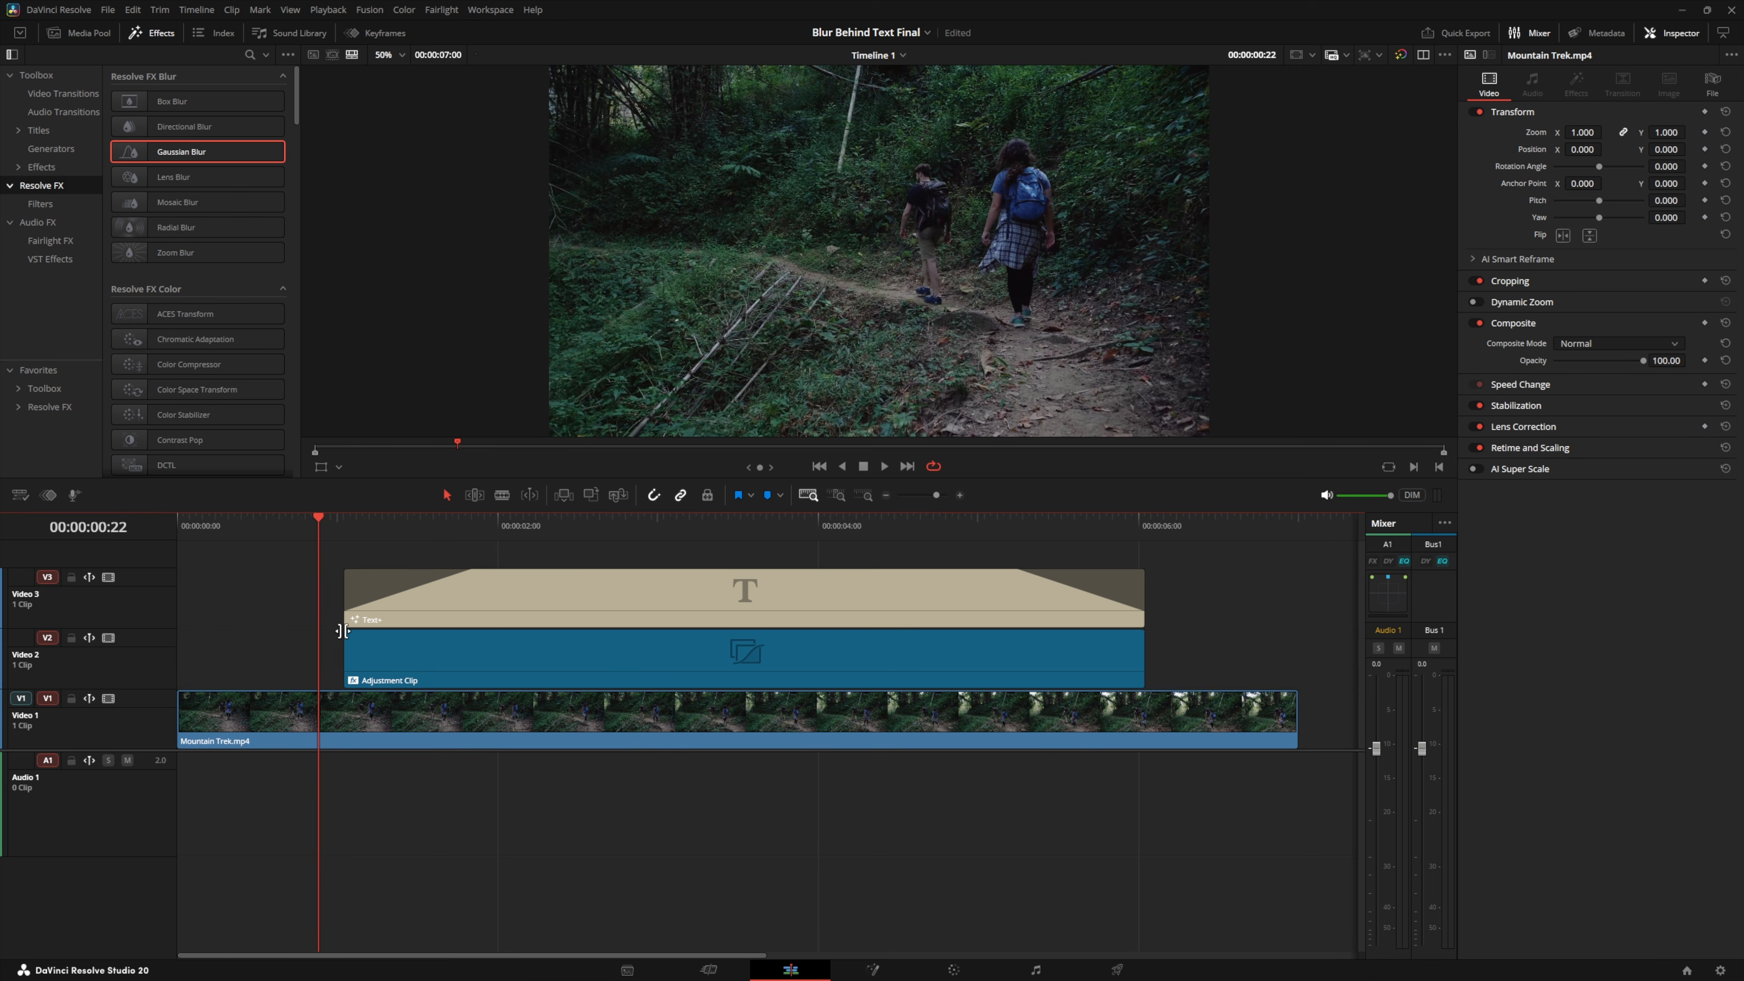
Step: Set the adjustment clip's Gaussian Blur strength to 0 at 00:00:01:01 and add a keyframe there
{"action": "left_click", "coordinate": [391, 651]}
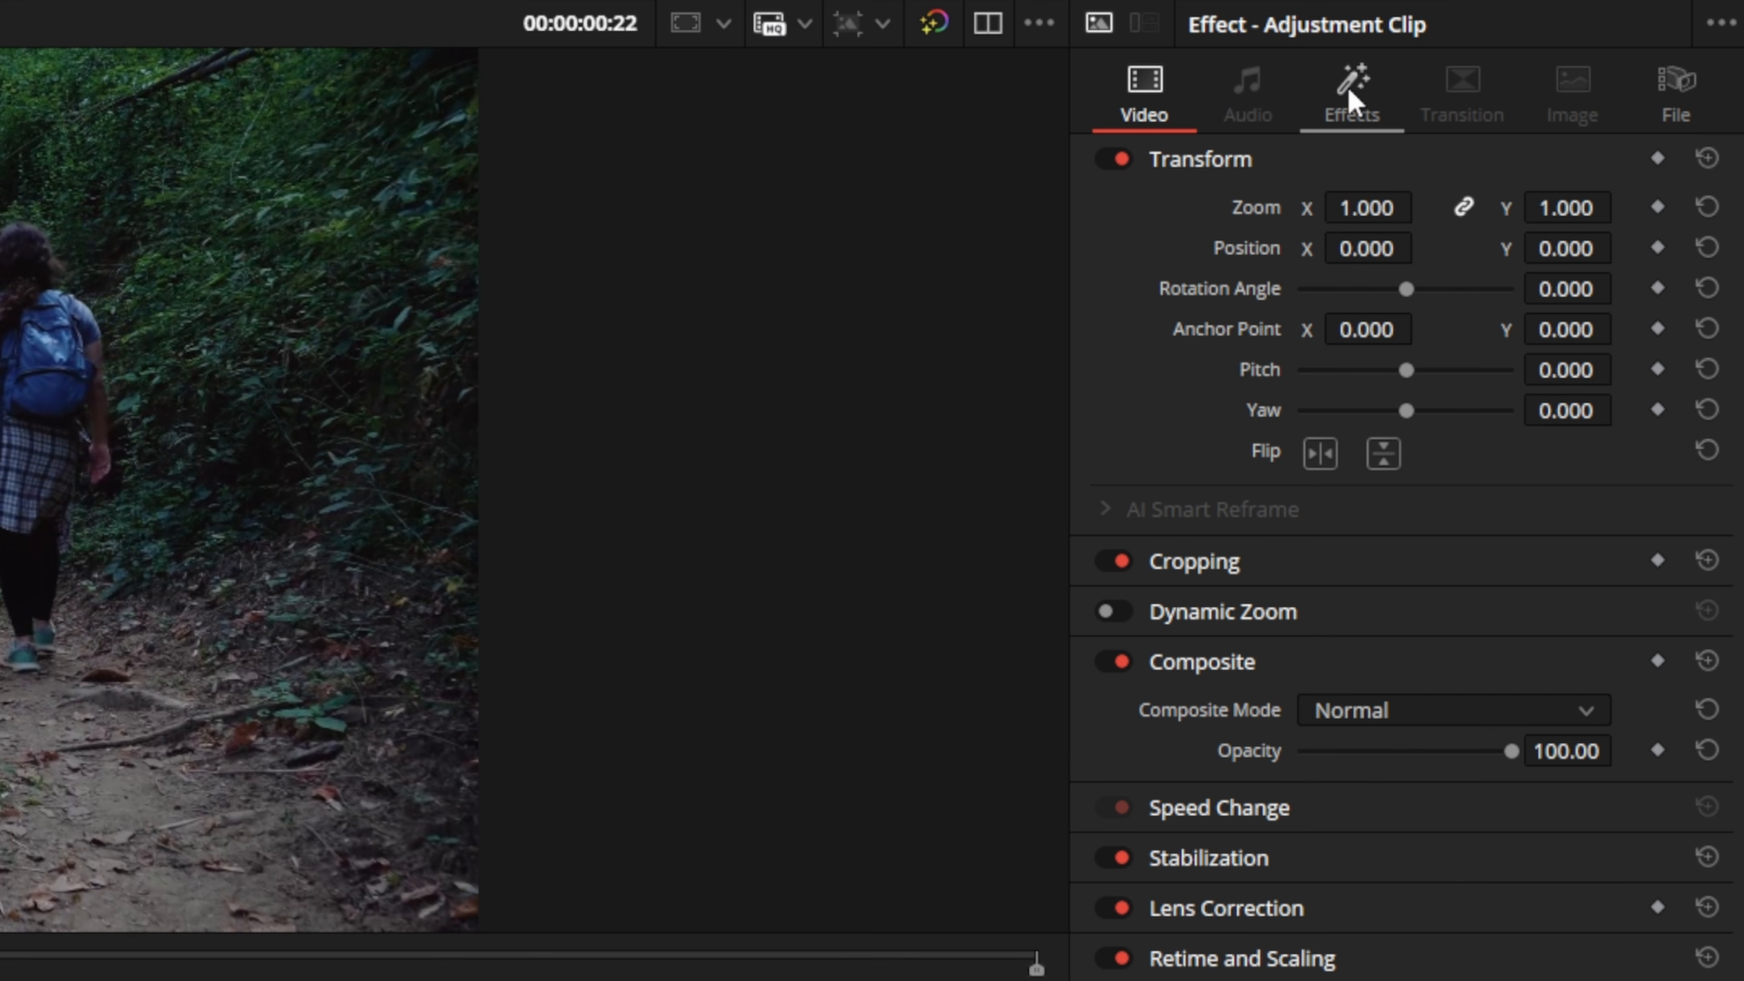
{"action": "left_click", "coordinate": [1349, 100]}
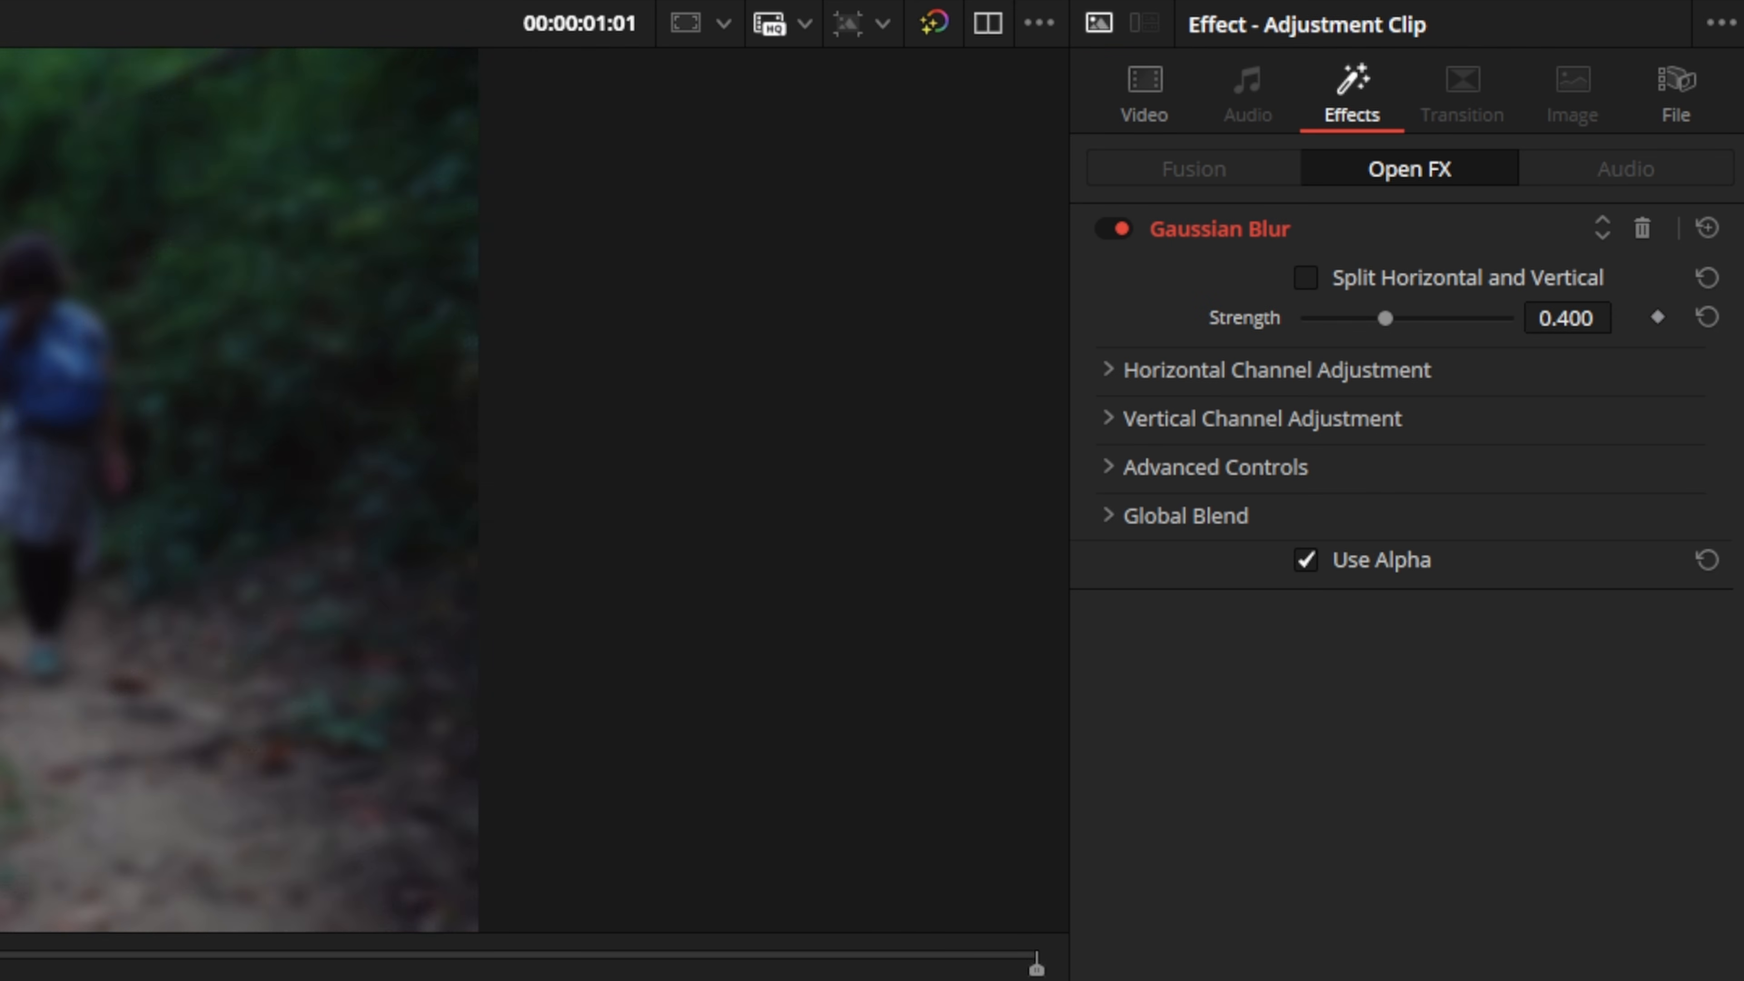
{"action": "left_click_drag", "start_coordinate": [1386, 319], "coordinate": [1286, 322]}
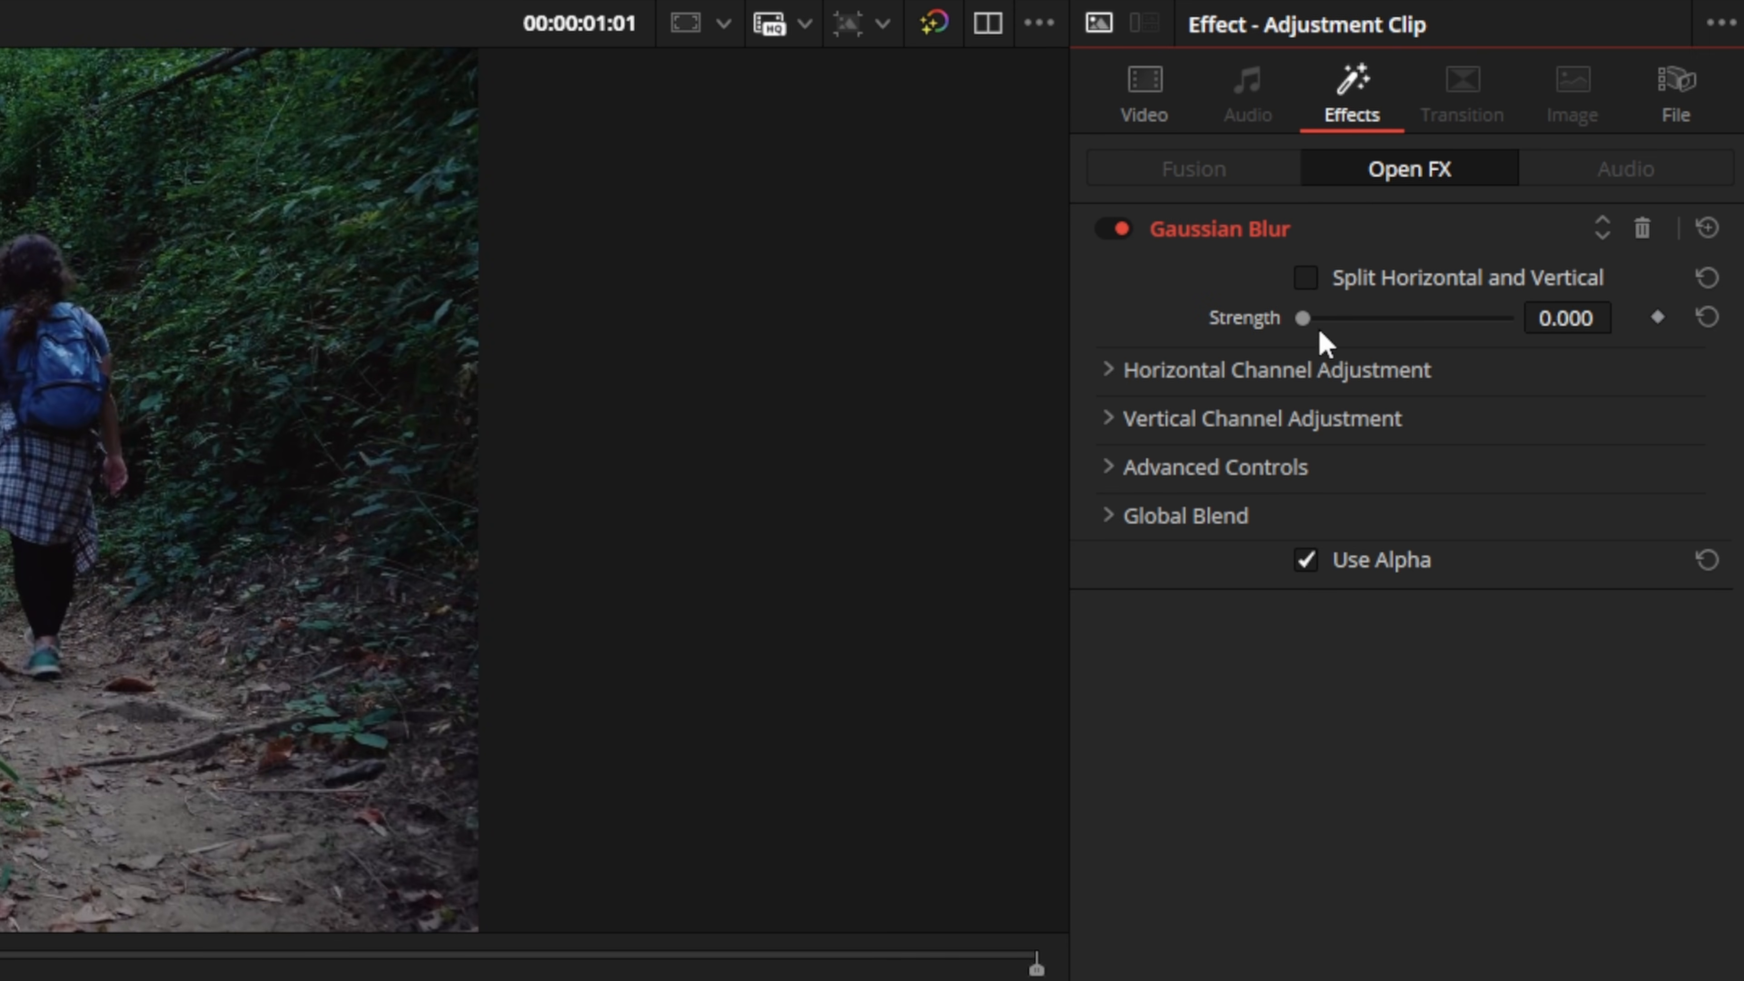
{"action": "left_click", "coordinate": [1657, 317]}
Step: Keyframe the Gaussian Blur strength at 0.5 where the title's fade-in ends, at 00:00:01:21
{"action": "left_click_drag", "start_coordinate": [348, 516], "coordinate": [471, 532]}
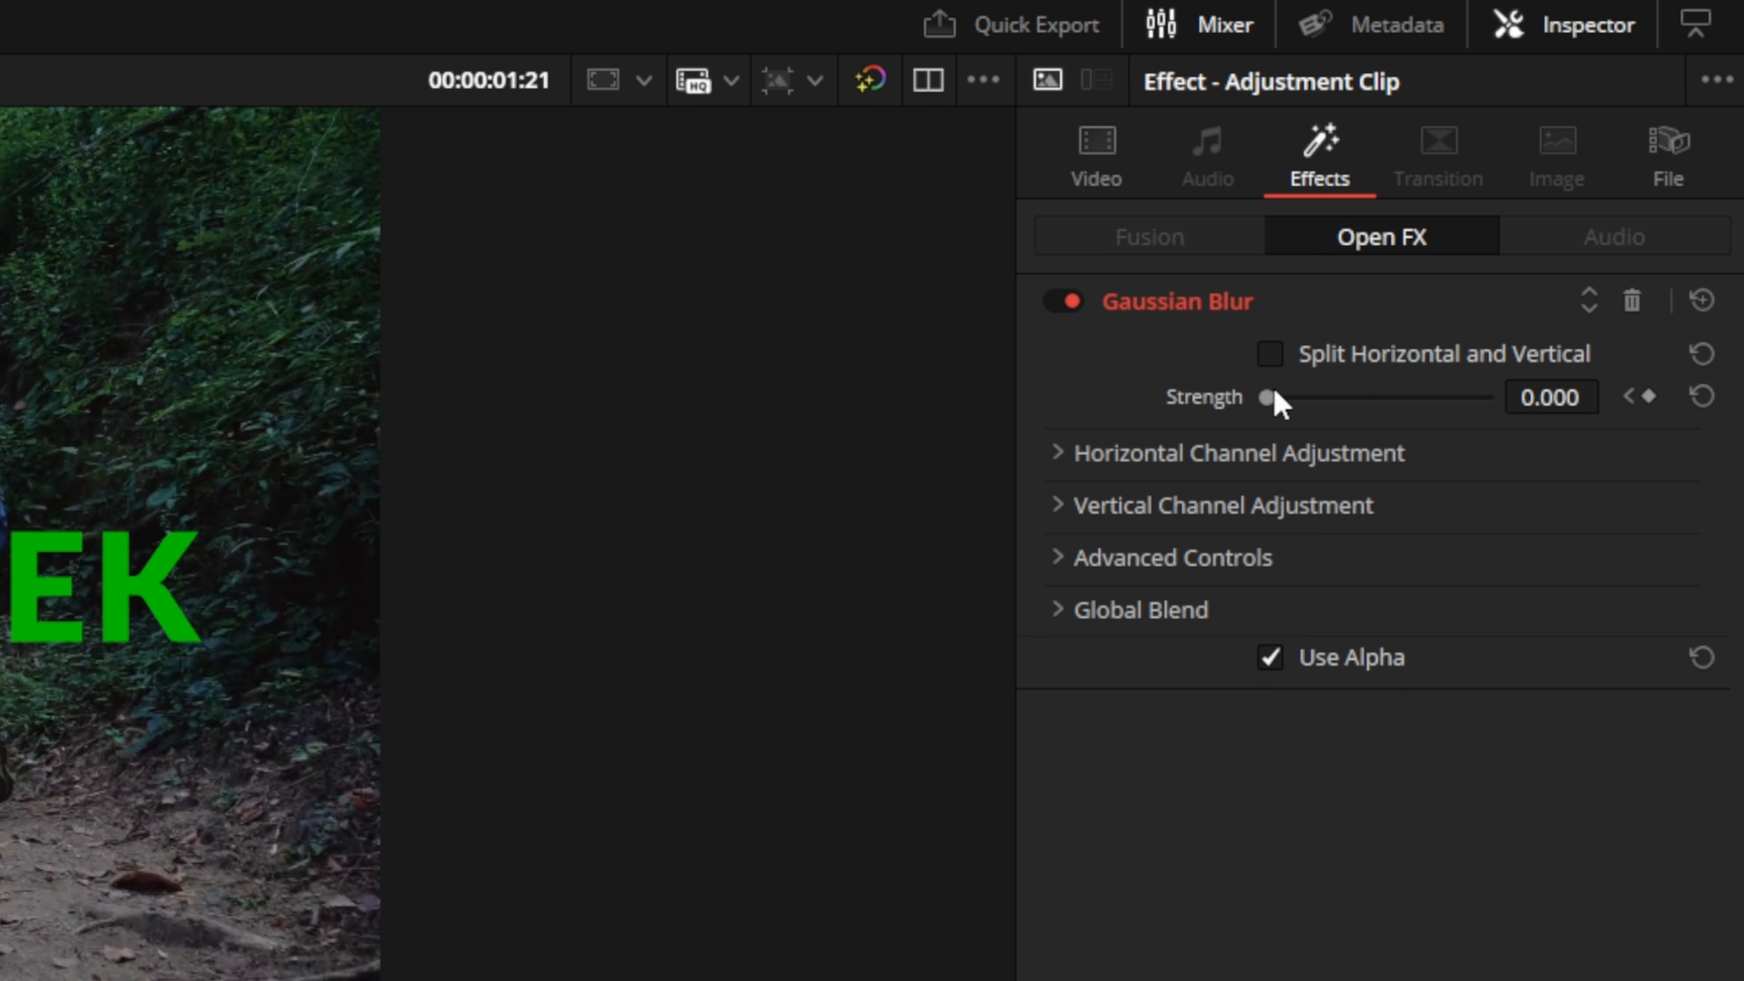
{"action": "left_click_drag", "start_coordinate": [1275, 398], "coordinate": [1394, 412]}
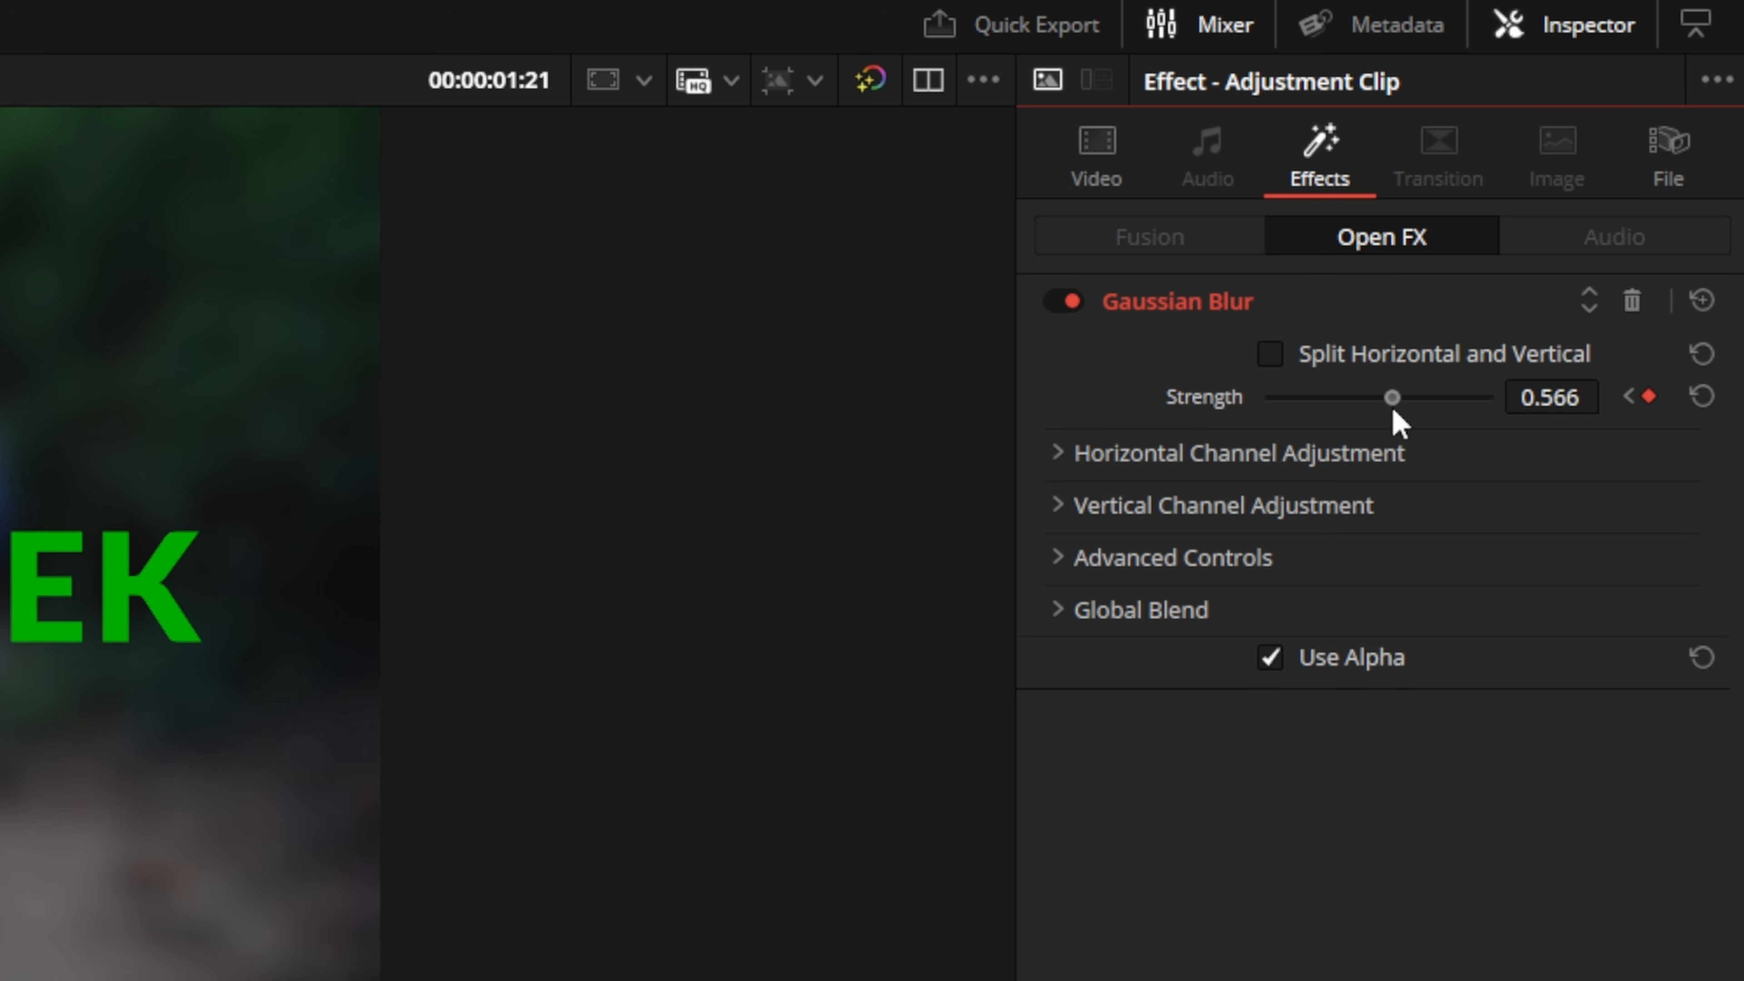
{"action": "left_click", "coordinate": [1579, 397]}
{"action": "type", "text": ".5"}
{"action": "key", "text": "Return"}
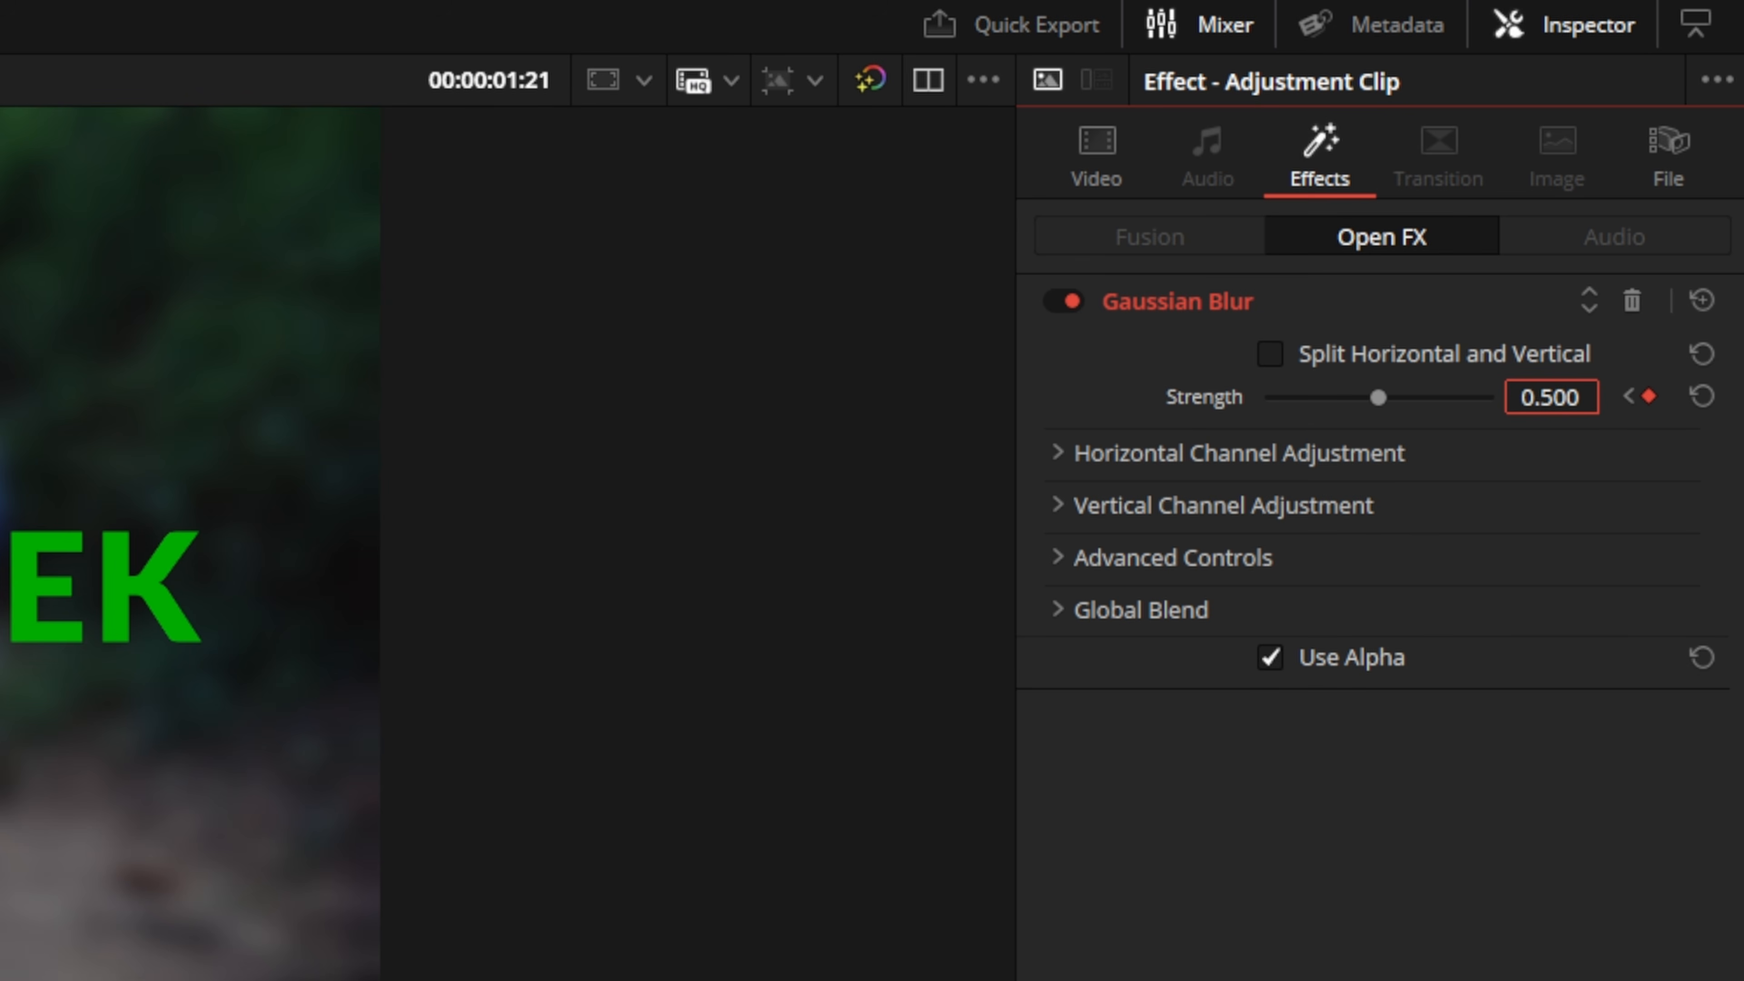
Step: Keyframe the blur strength at 0.5 at 00:00:05:06 and at 0 at the end of the adjustment clip, and play it back
{"action": "left_click_drag", "start_coordinate": [481, 526], "coordinate": [1016, 536]}
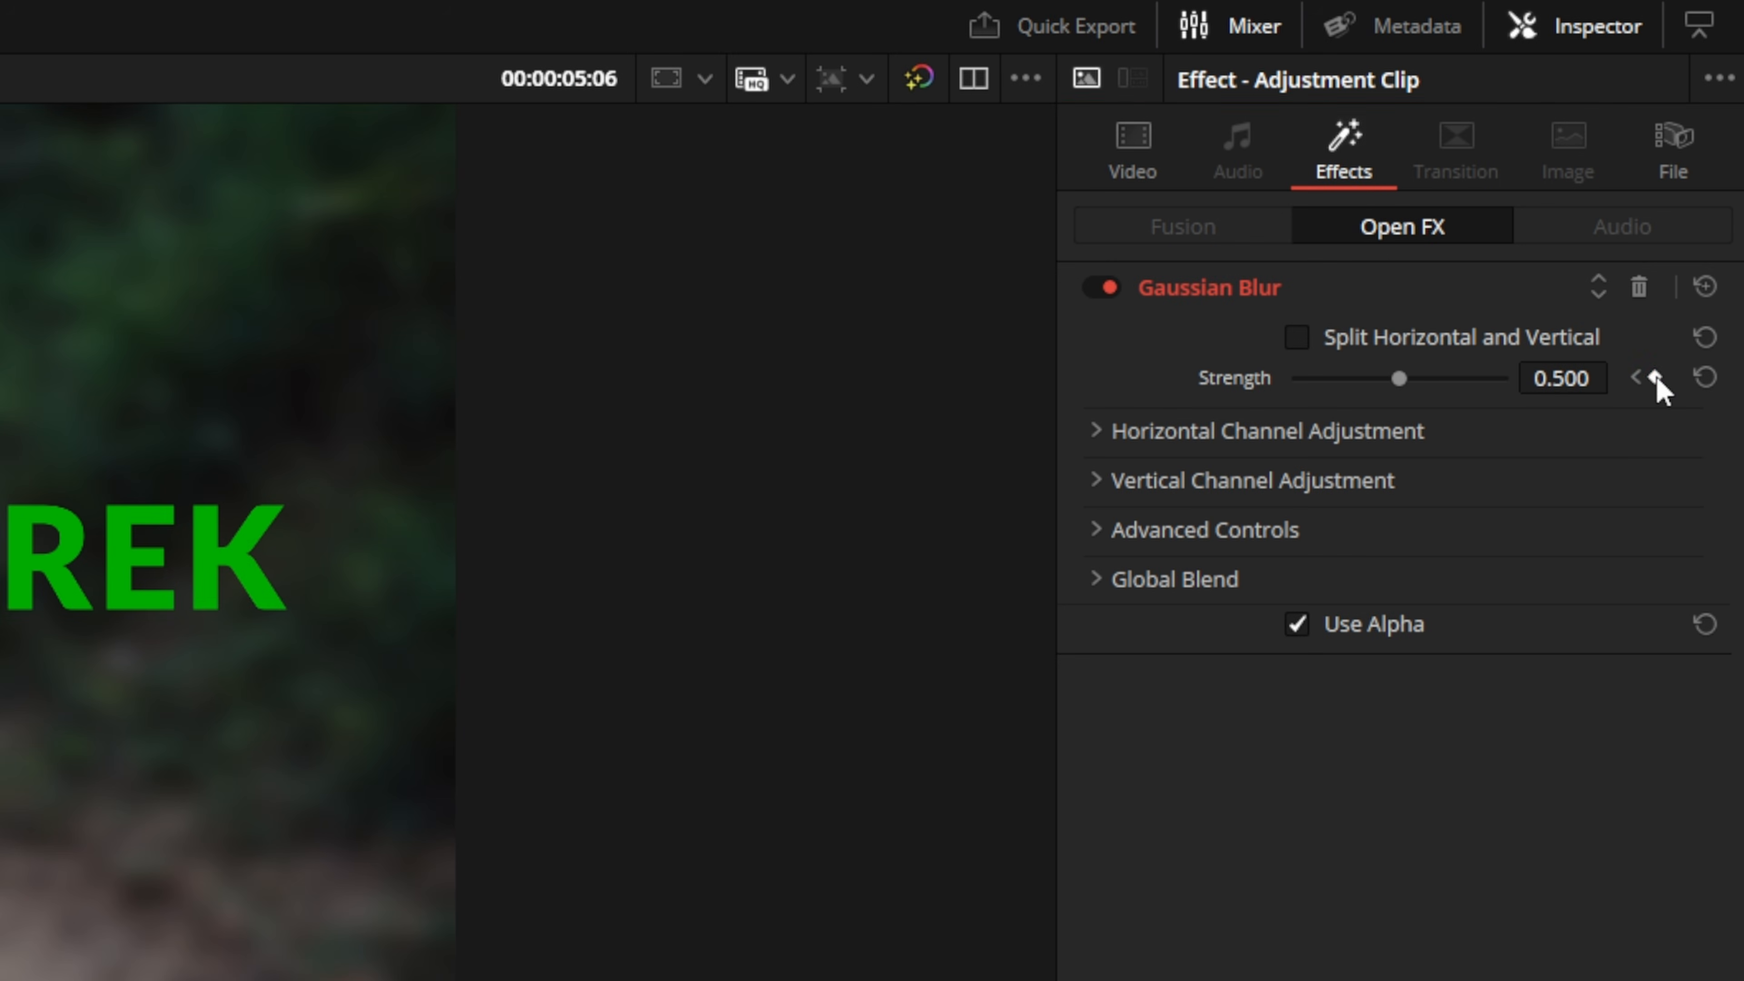
{"action": "left_click", "coordinate": [1655, 377]}
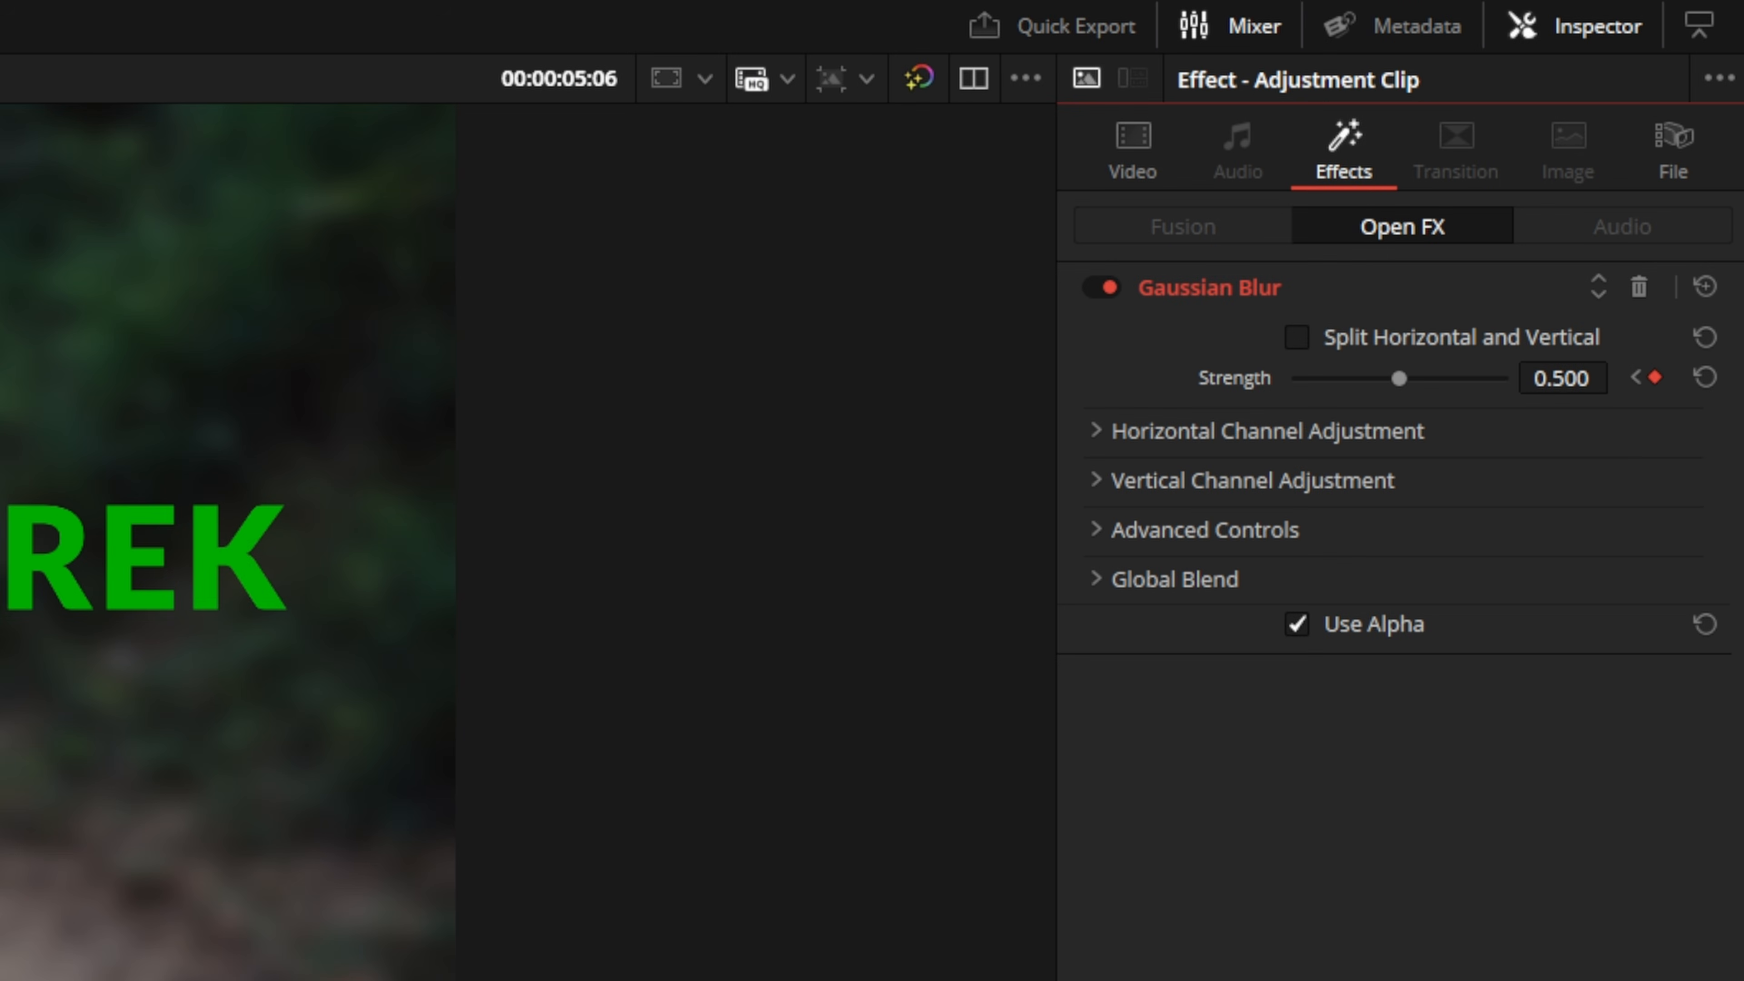
{"action": "key", "text": "space"}
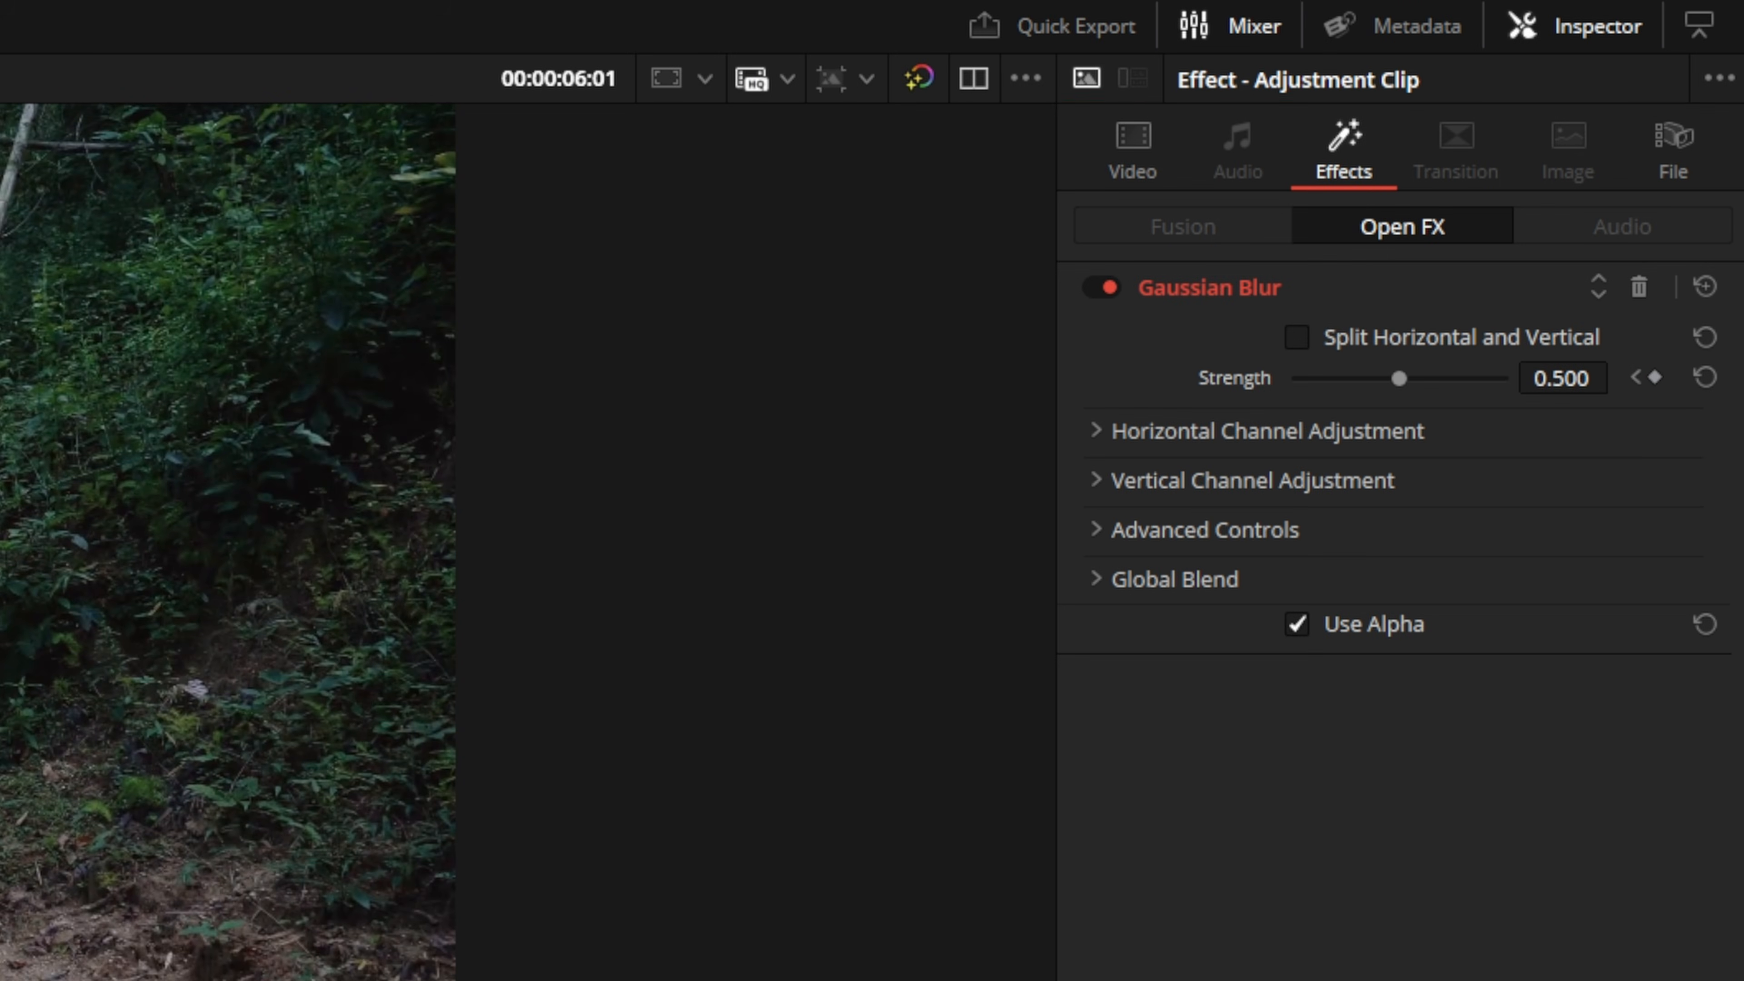
{"action": "key", "text": "Left"}
{"action": "left_click_drag", "start_coordinate": [1397, 378], "coordinate": [1256, 380]}
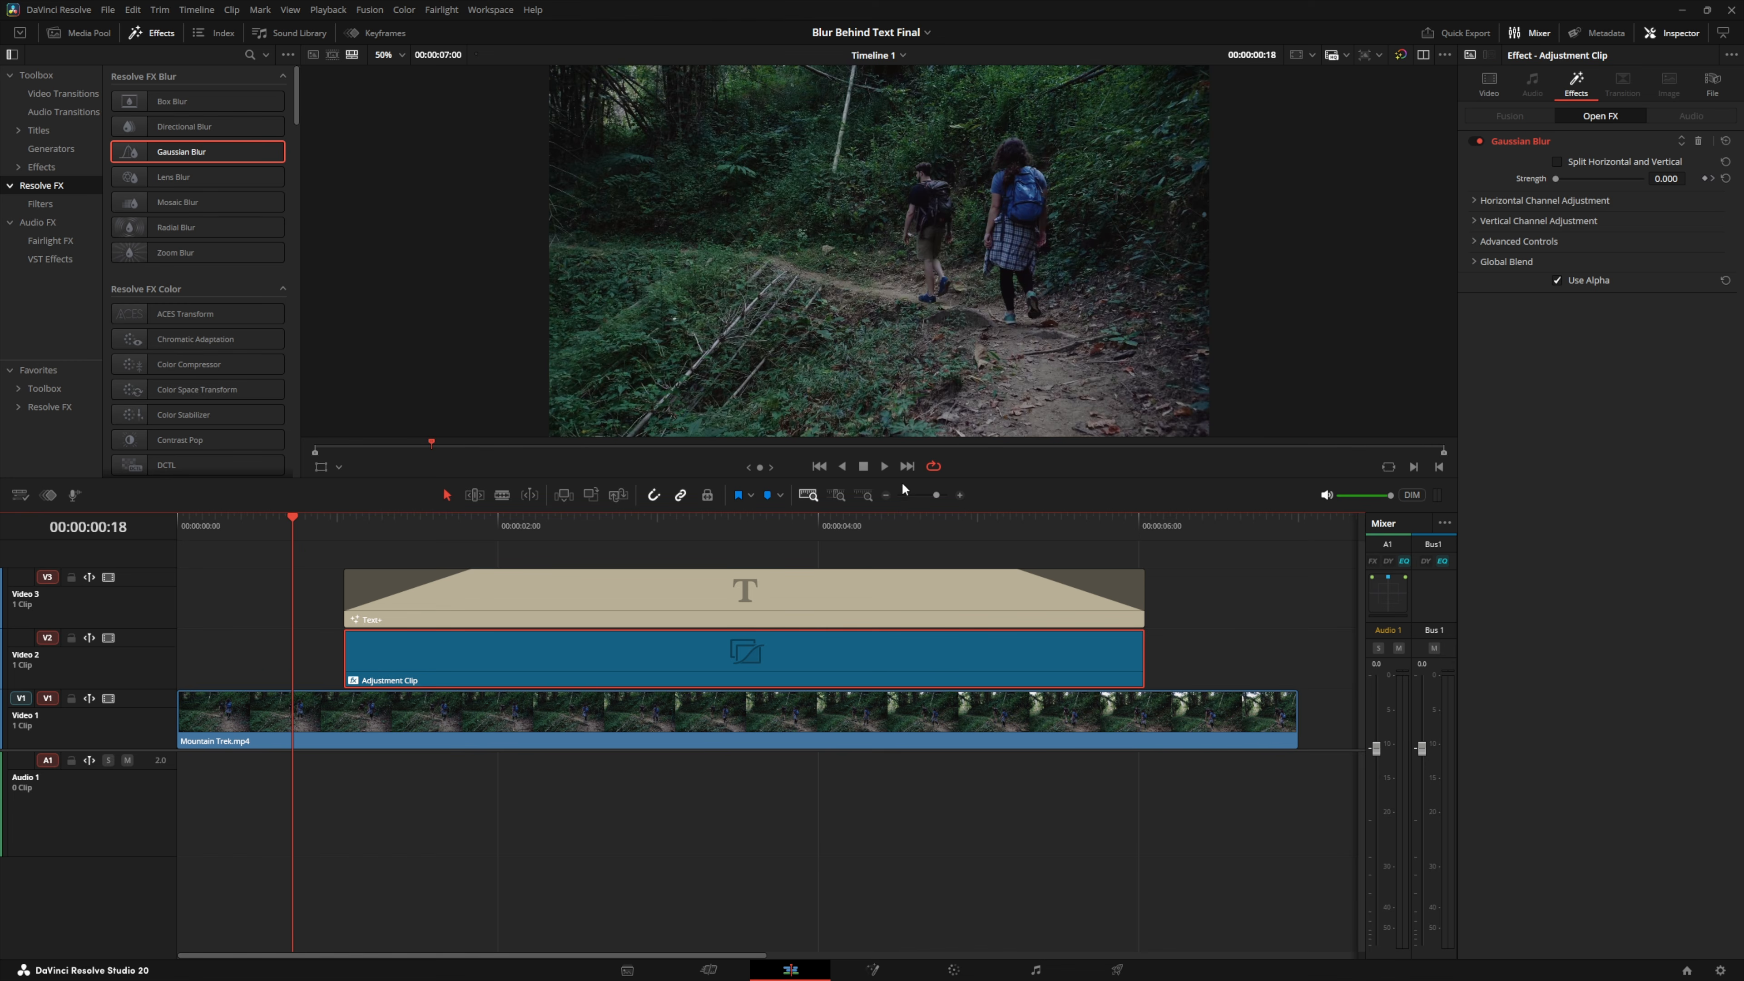
{"action": "left_click", "coordinate": [884, 466]}
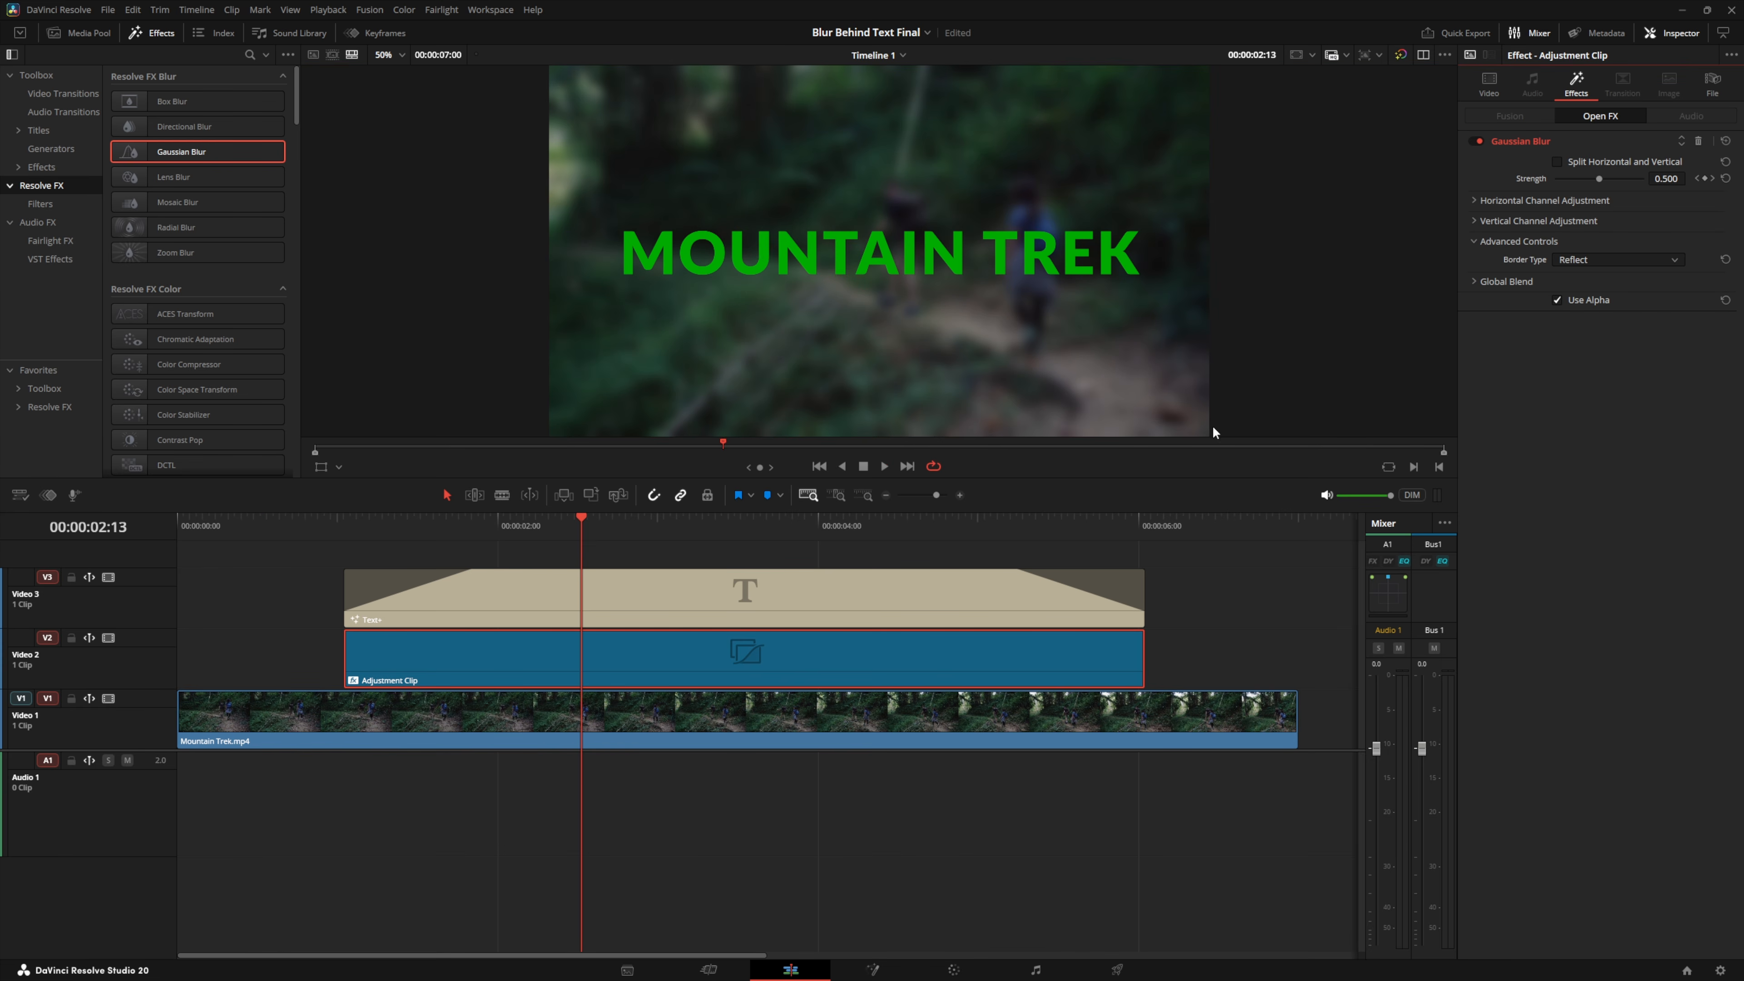
Step: Try the Black border type for the Gaussian Blur, and restore the Reflect border type
{"action": "left_click", "coordinate": [1596, 260]}
{"action": "left_click", "coordinate": [1591, 277]}
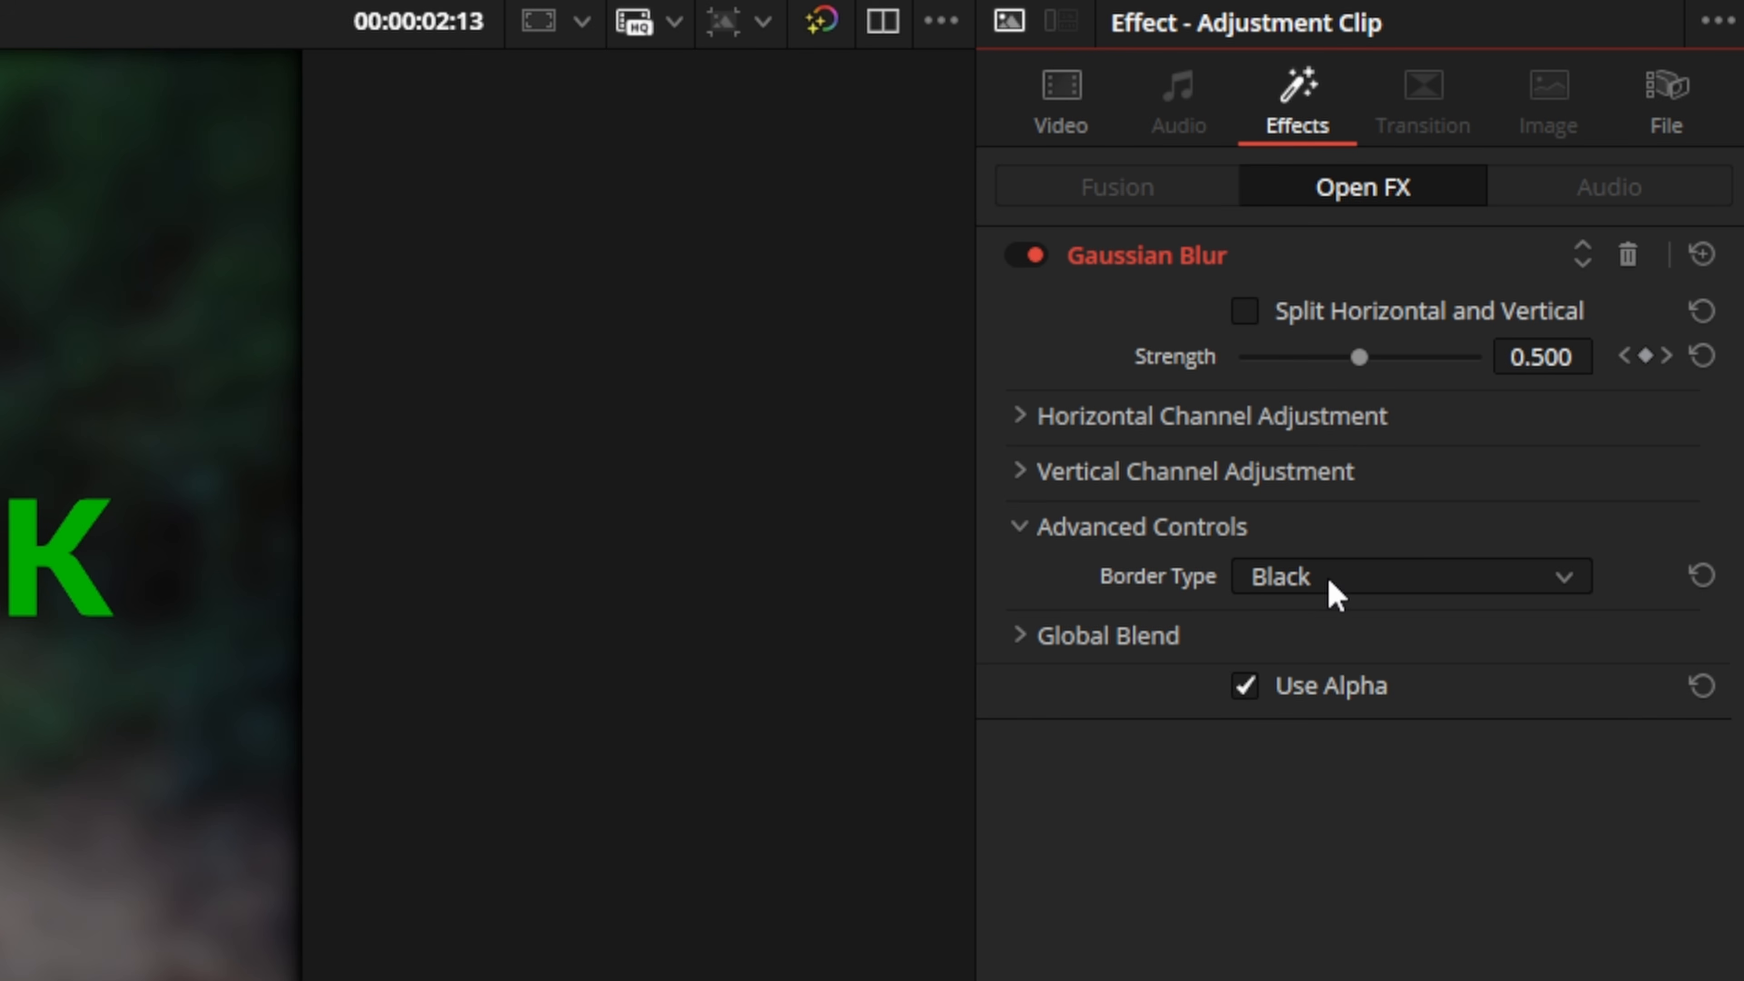
{"action": "left_click", "coordinate": [1586, 260]}
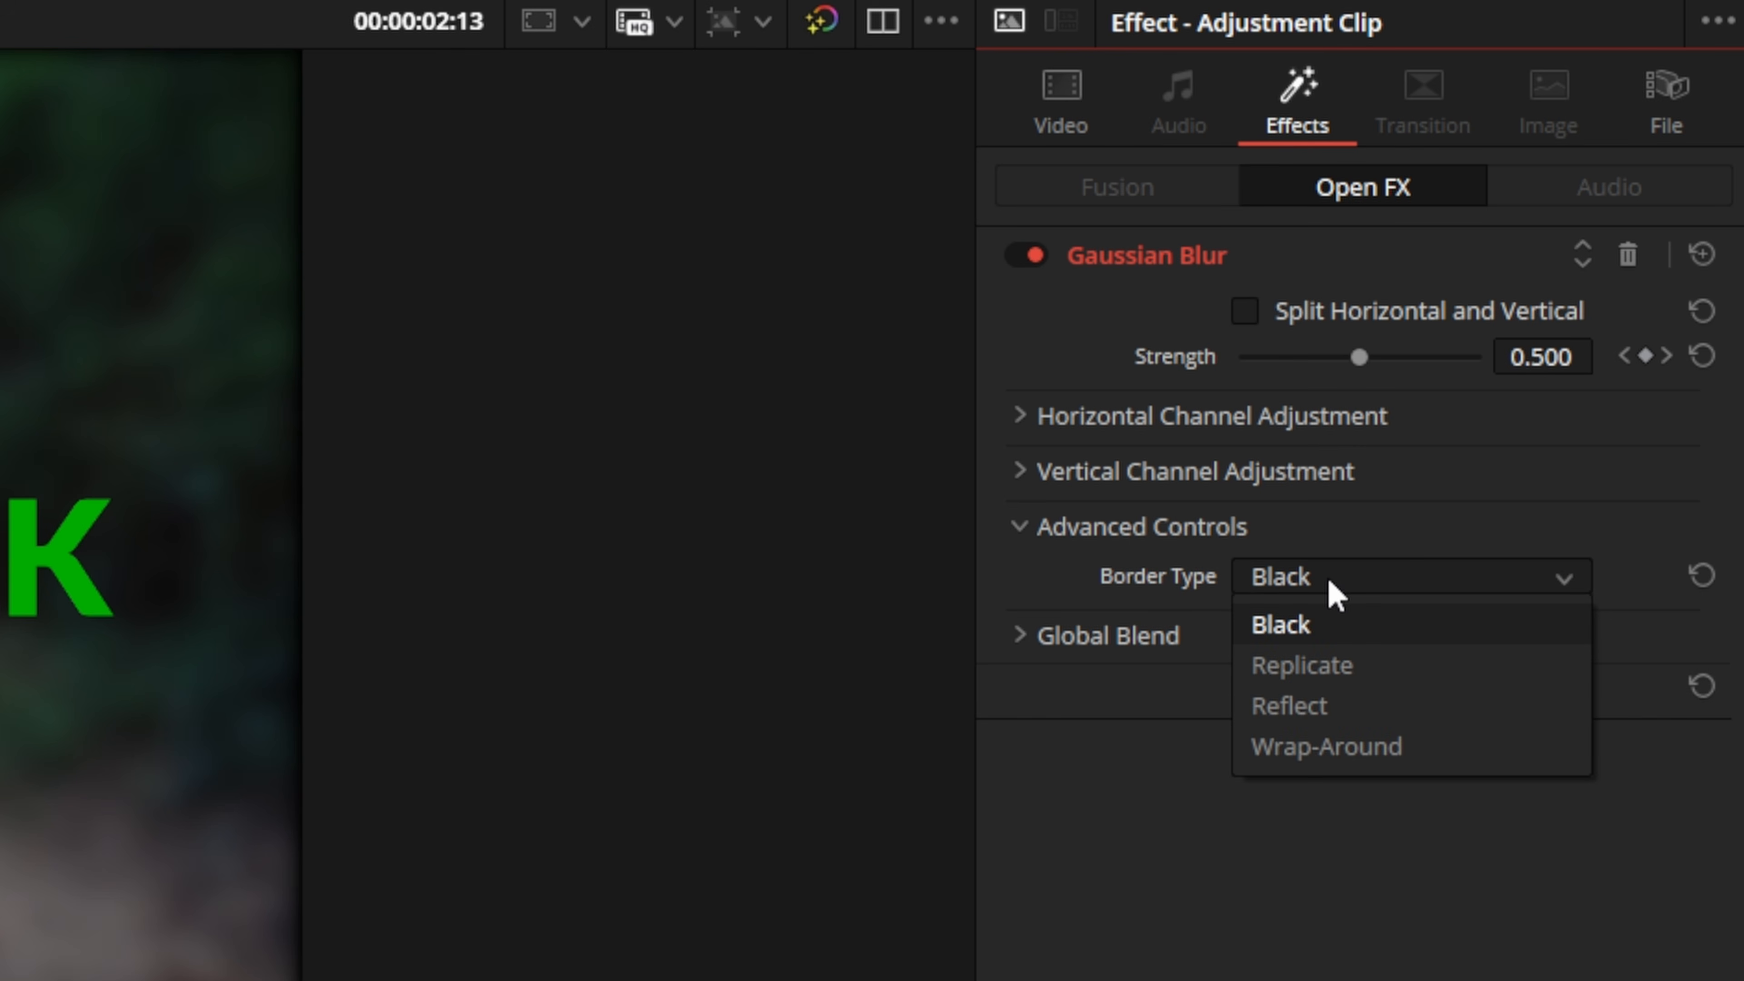
{"action": "left_click", "coordinate": [1324, 711]}
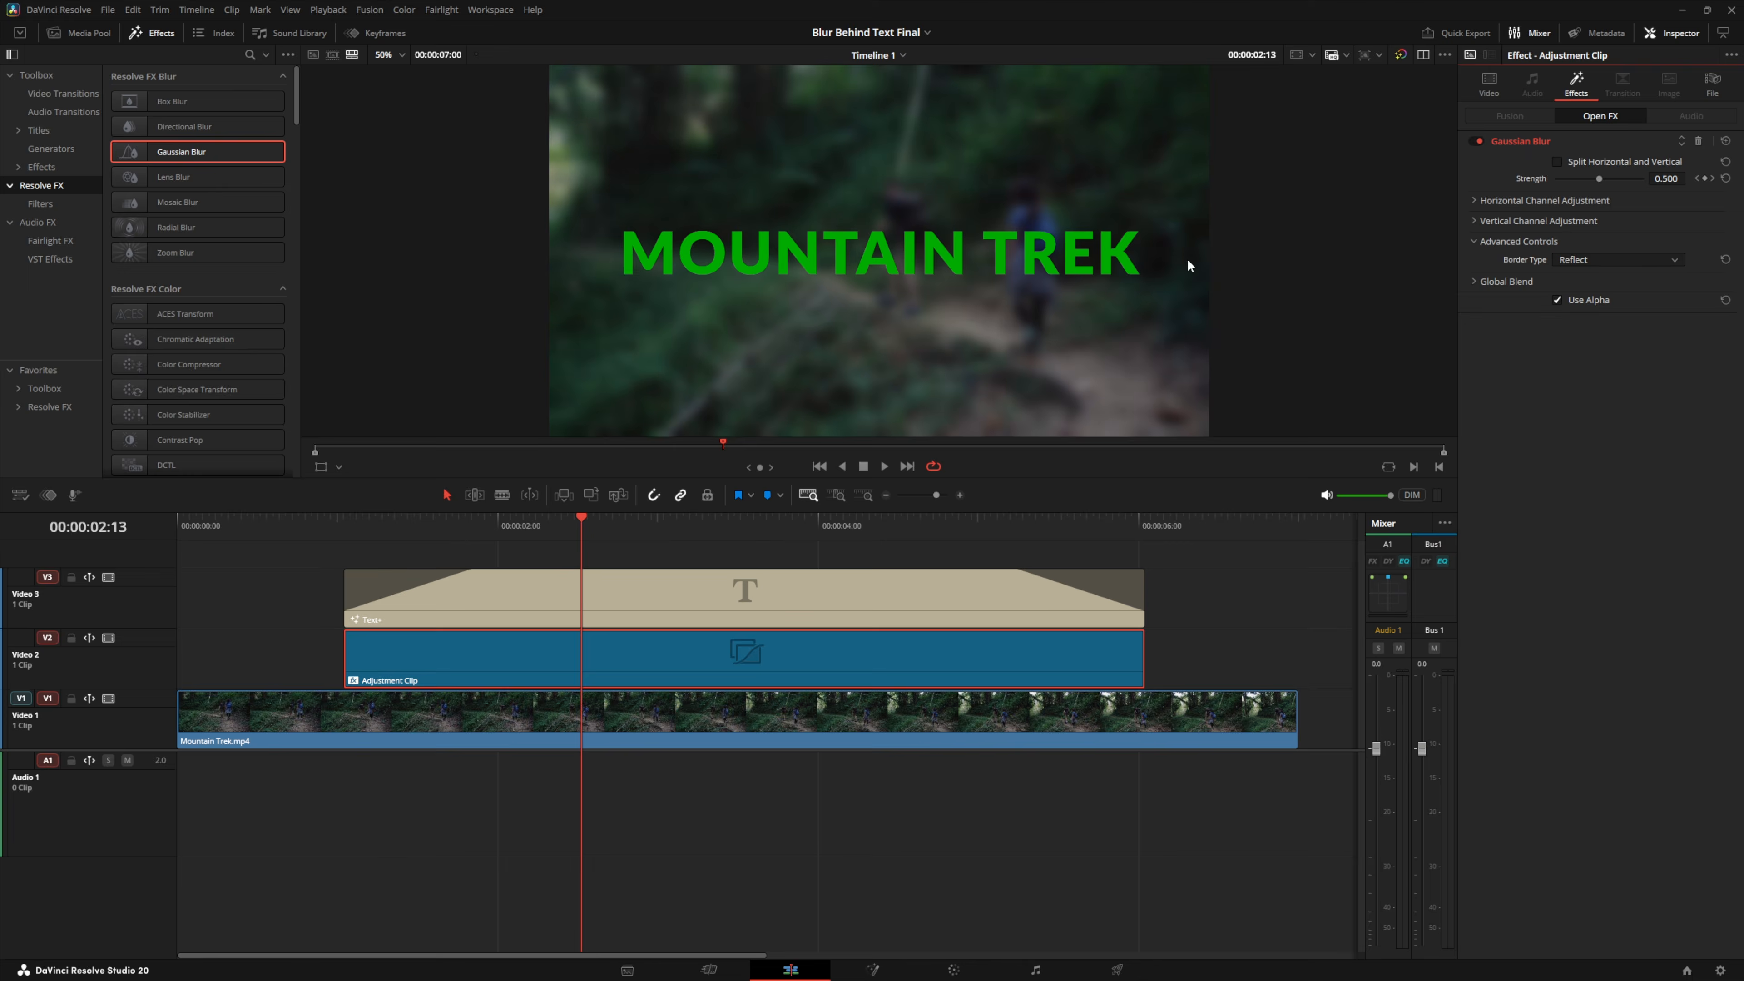
Step: Play back the timeline from near its beginning to review the animated blur behind the title
{"action": "left_click", "coordinate": [209, 526]}
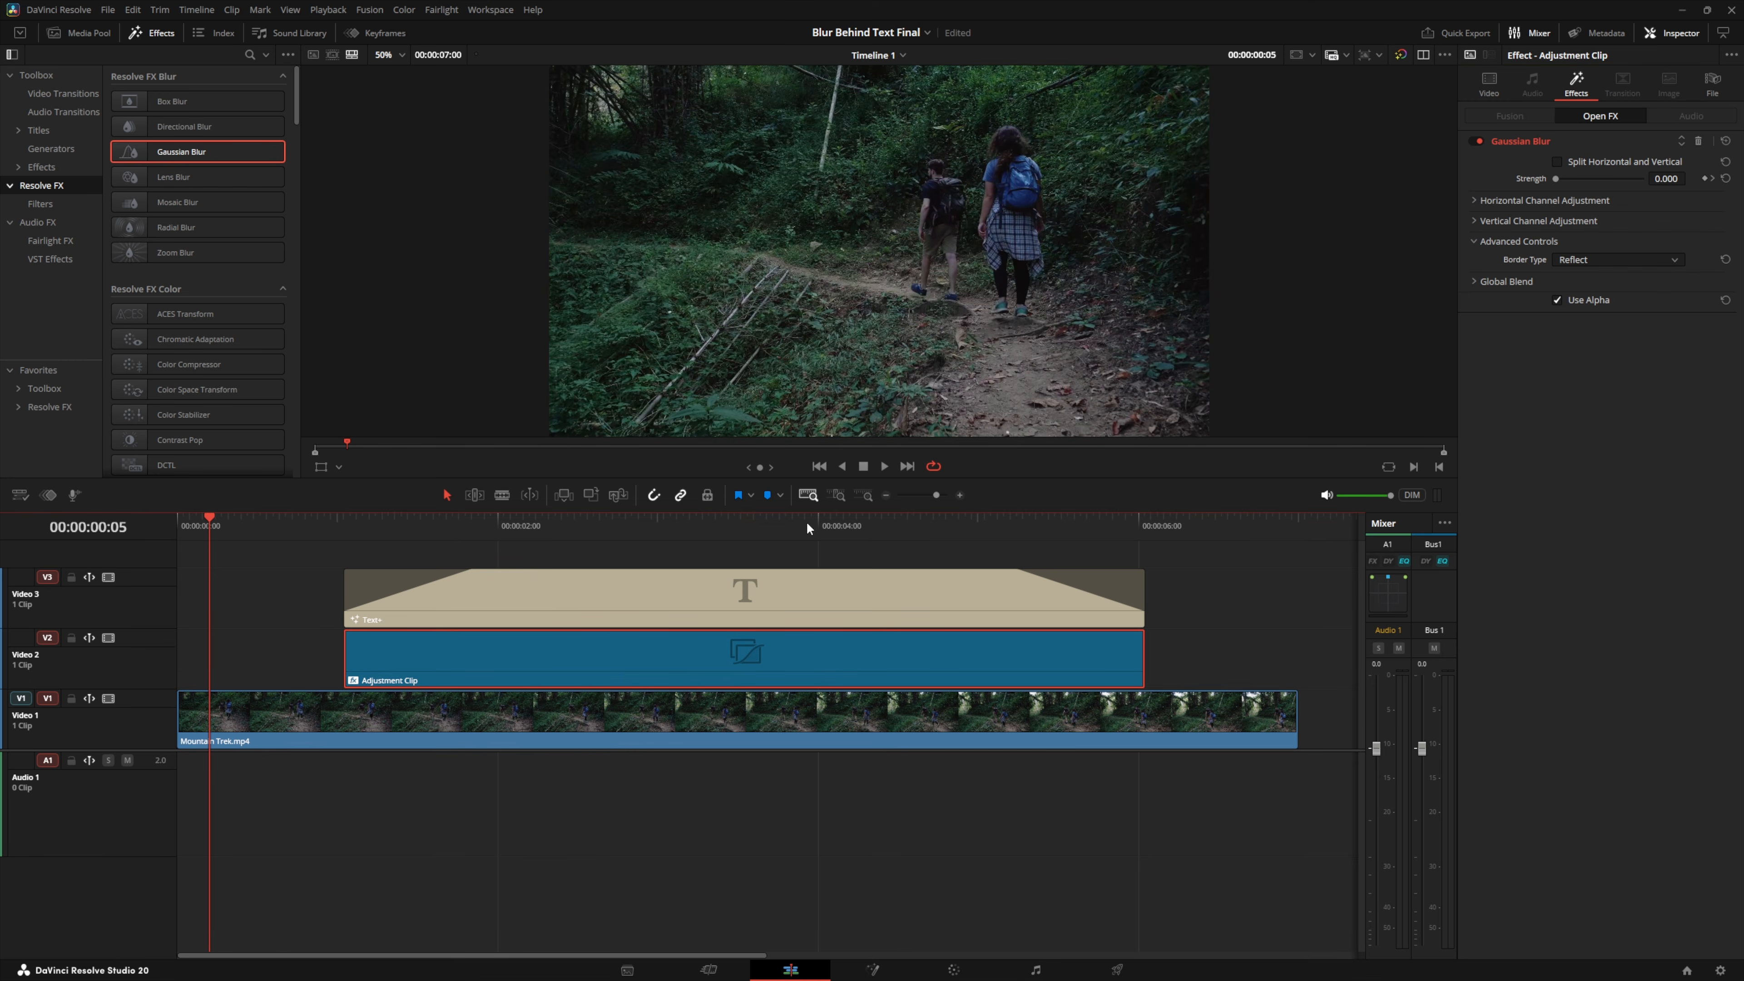
{"action": "left_click", "coordinate": [885, 469]}
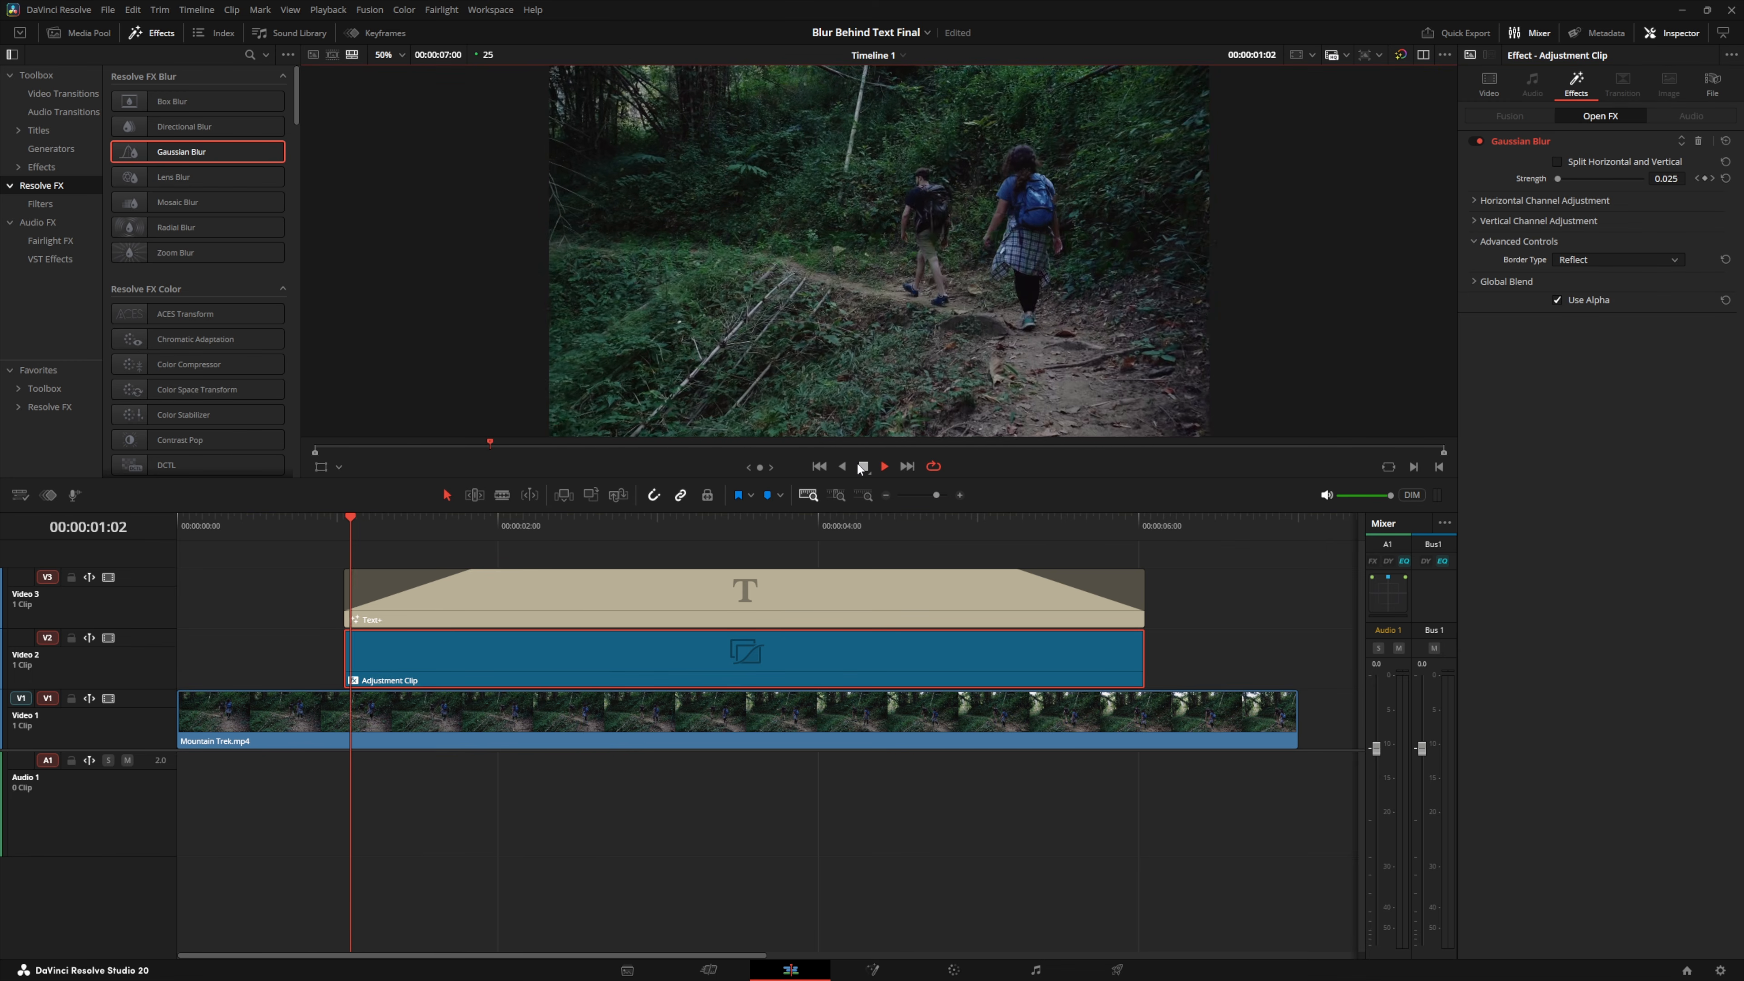